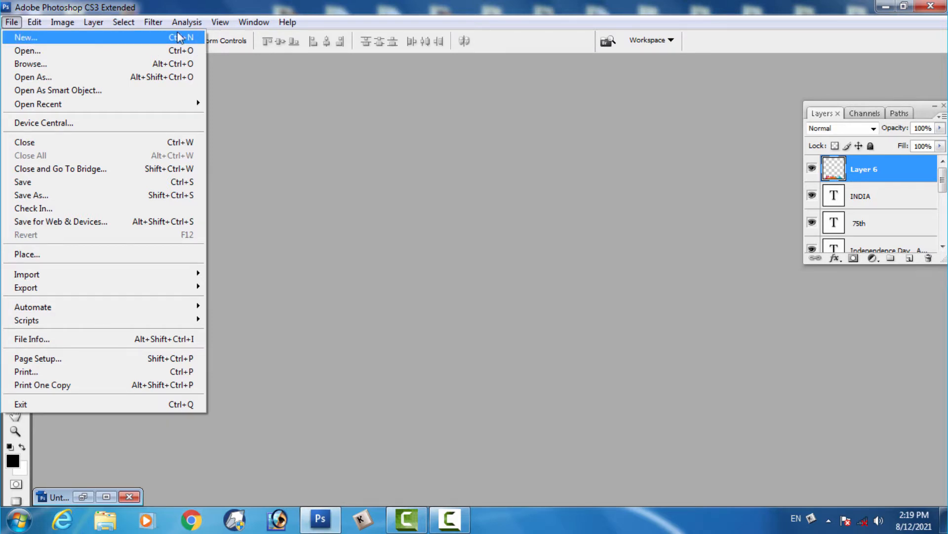
# Start a new document with a resolution of 300 pixels/inch and its dimensions measured in inches.
pyautogui.moveTo(35, 21)
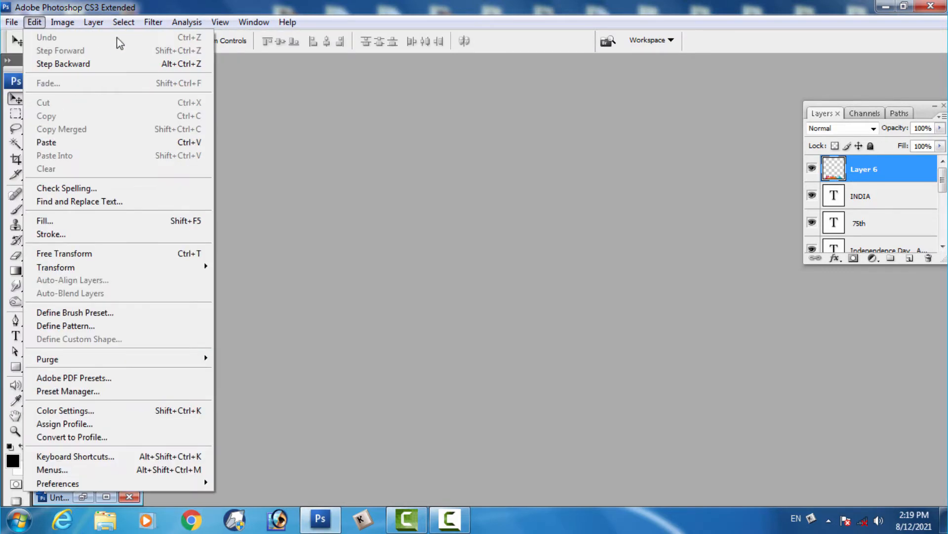
pyautogui.press('Left')
pyautogui.click(167, 39)
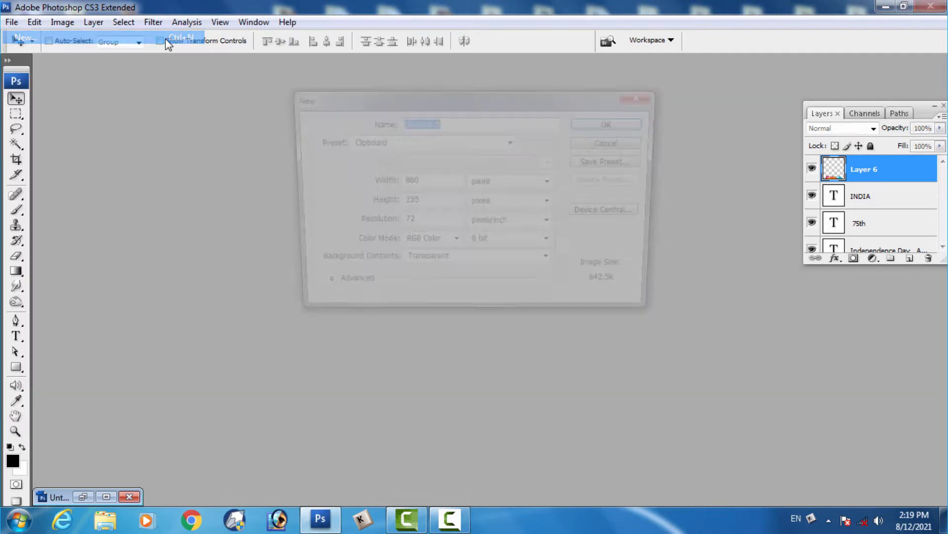
pyautogui.moveTo(428, 227); pyautogui.dragTo(306, 224)
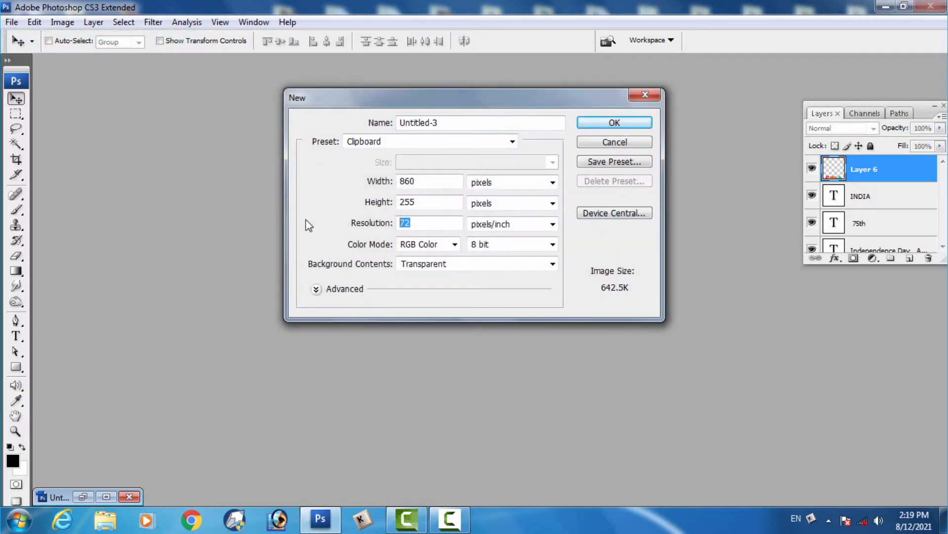
pyautogui.write('300')
pyautogui.moveTo(428, 224); pyautogui.dragTo(311, 229)
pyautogui.click(527, 182)
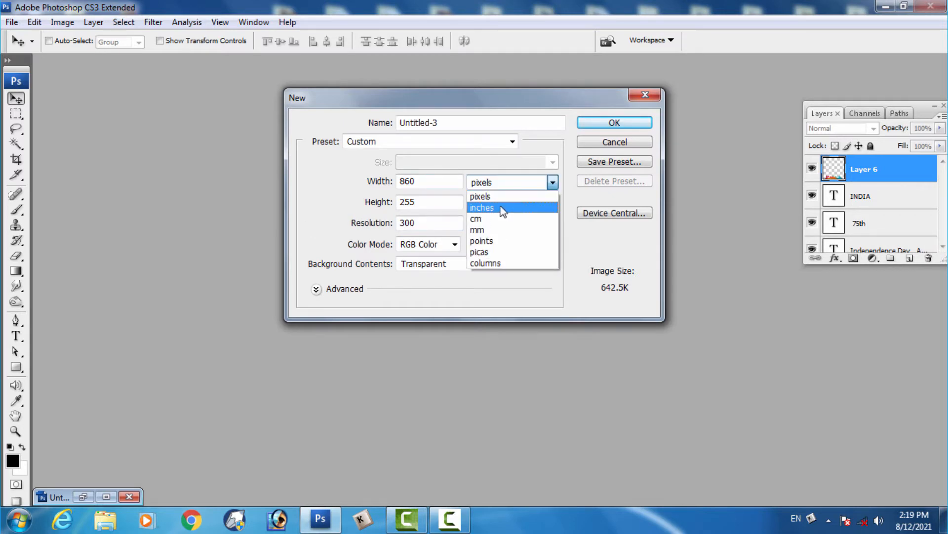
pyautogui.click(499, 210)
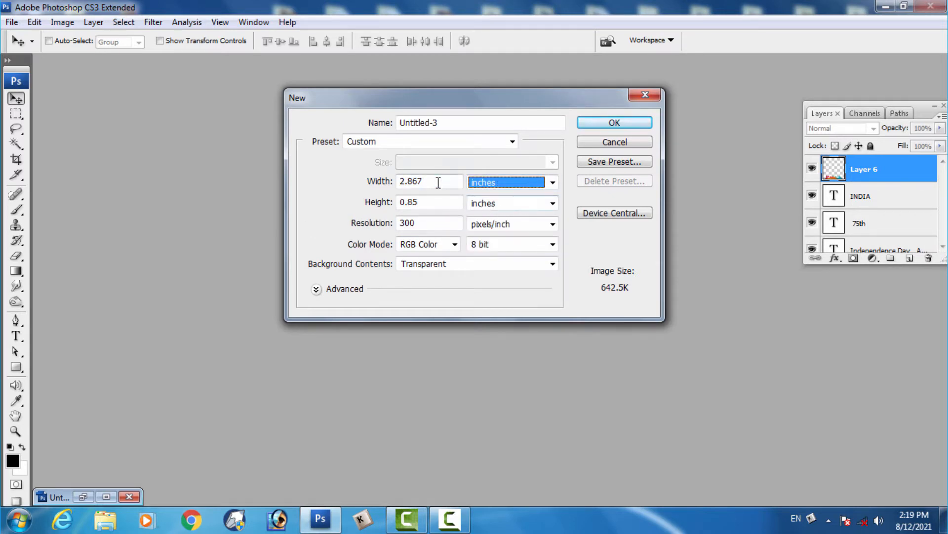
# Make the new document 4 inches wide and 5 inches high with a white background, and create it.
pyautogui.moveTo(438, 183); pyautogui.dragTo(340, 187)
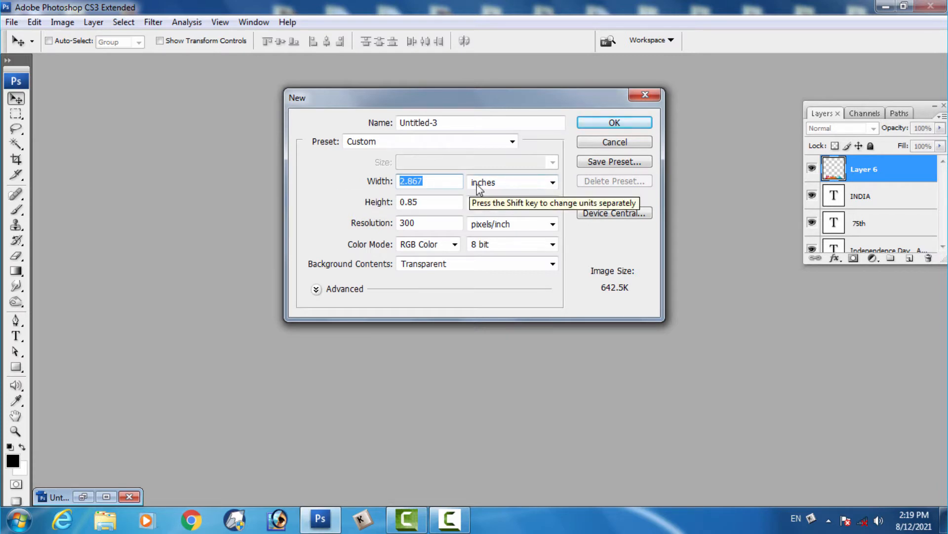
pyautogui.write('4')
pyautogui.moveTo(447, 202); pyautogui.dragTo(385, 204)
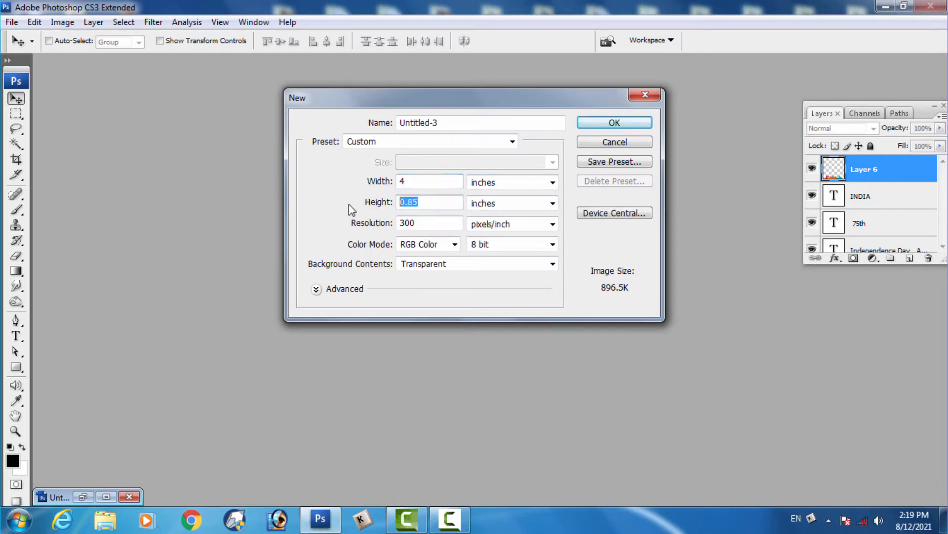
pyautogui.write('5')
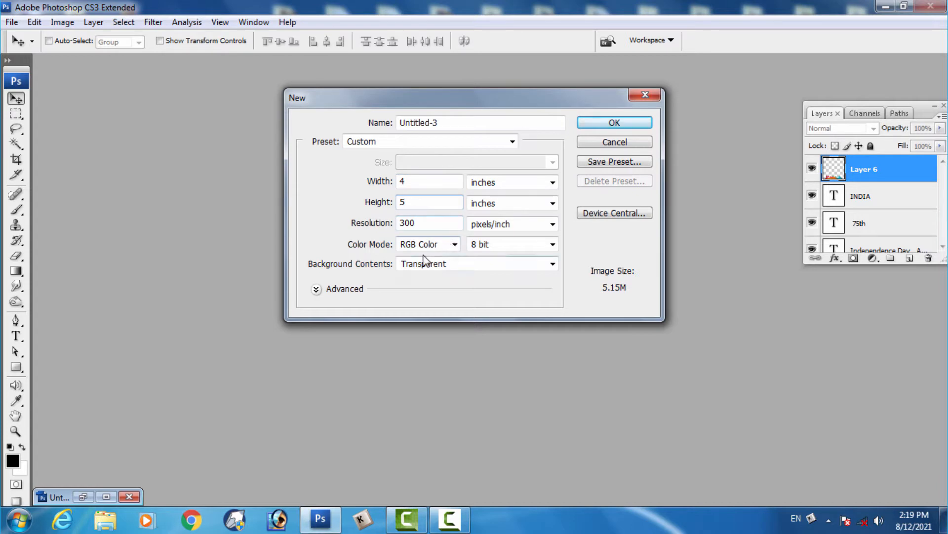
pyautogui.click(468, 263)
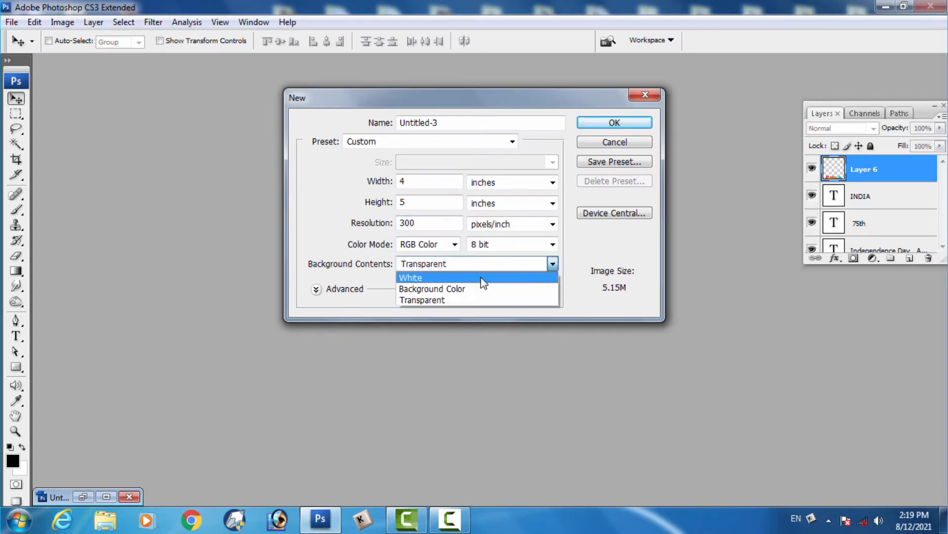
pyautogui.click(481, 277)
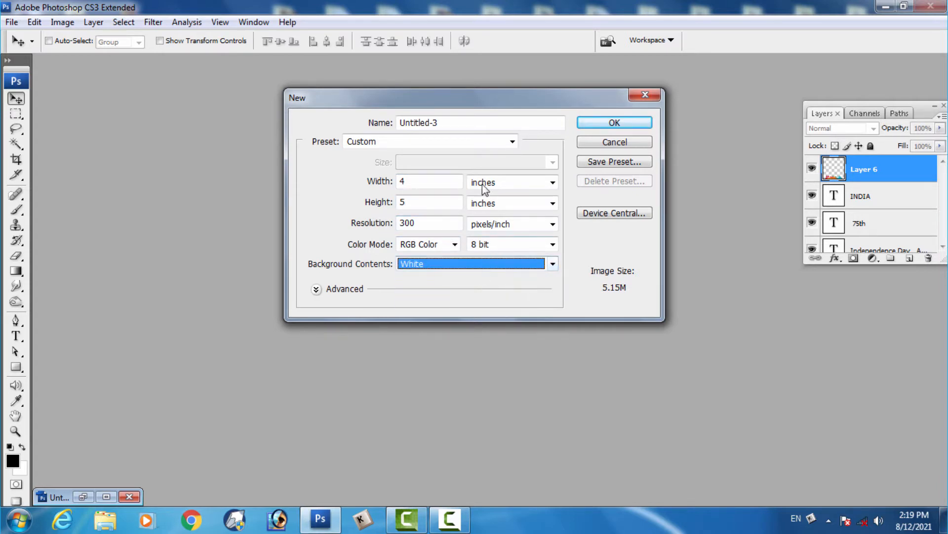
pyautogui.click(614, 123)
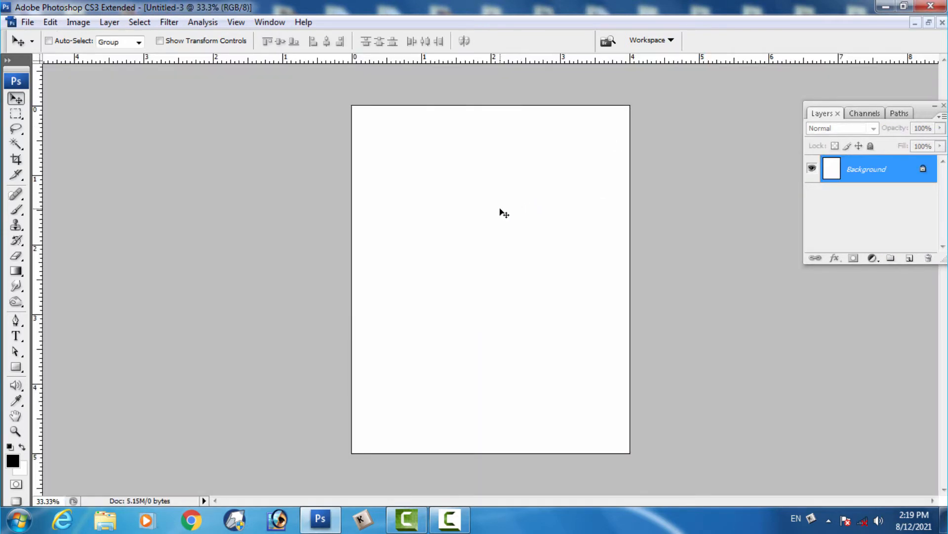
# Convert the locked Background into a regular layer named Layer 0.
pyautogui.click(16, 431)
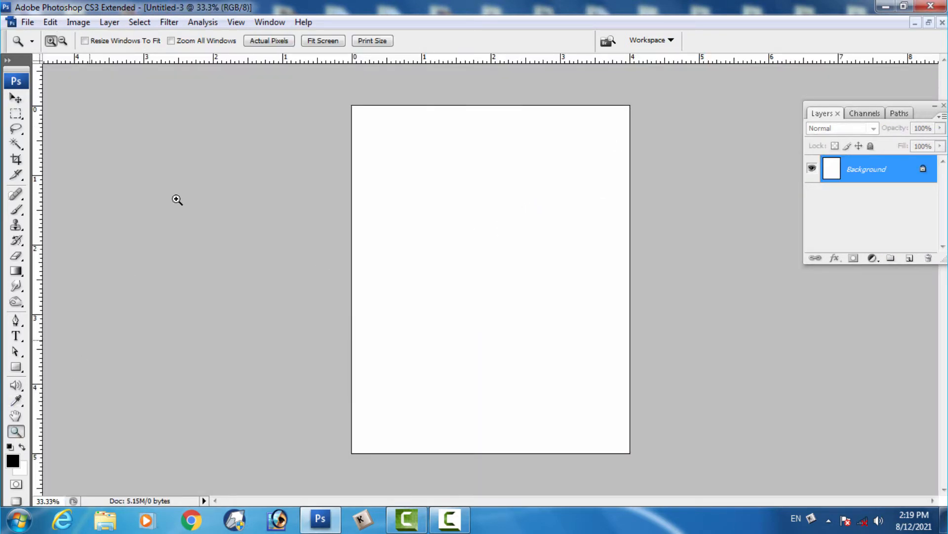
pyautogui.click(328, 41)
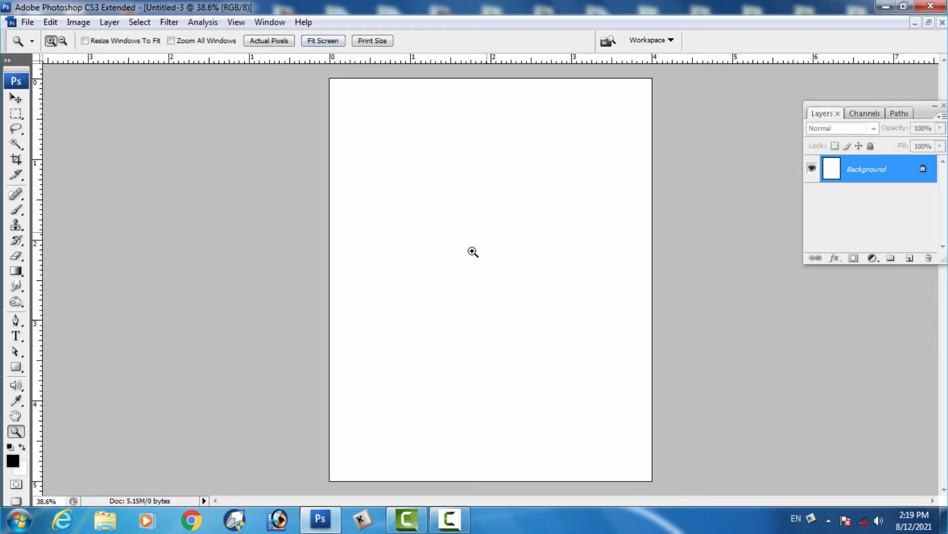
pyautogui.doubleClick(909, 174)
pyautogui.click(610, 166)
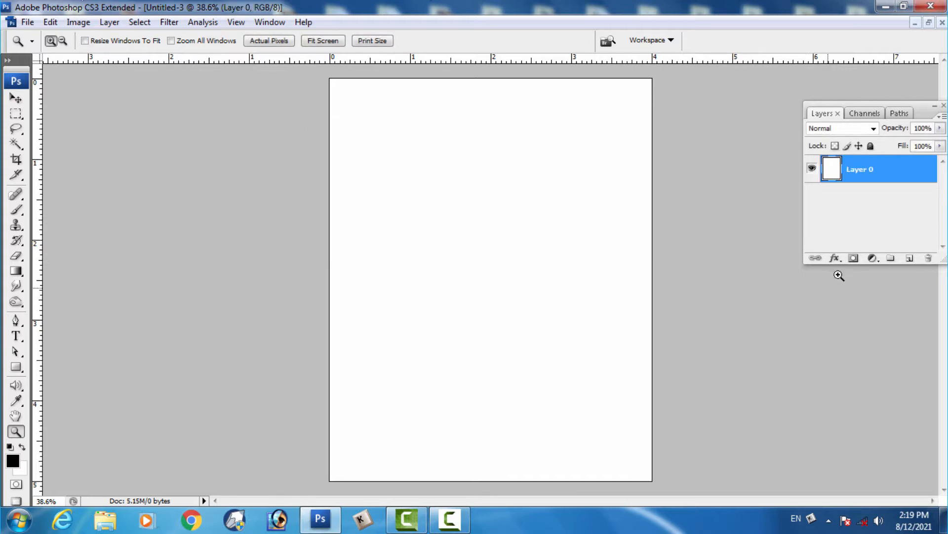
# Add a gradient overlay to Layer 0 and recolor the gradient's black starting stop to fully saturated orange with hue 30.
pyautogui.click(835, 258)
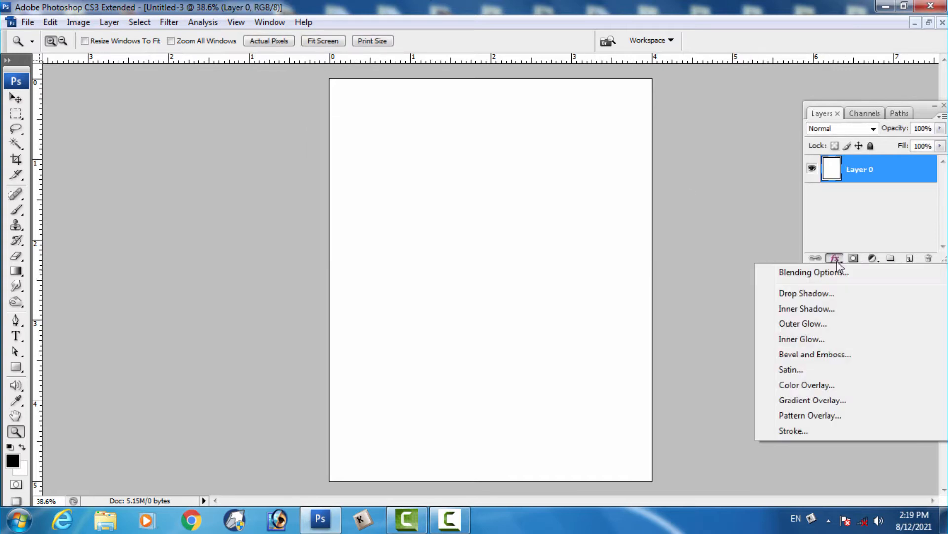
pyautogui.click(834, 401)
pyautogui.click(697, 265)
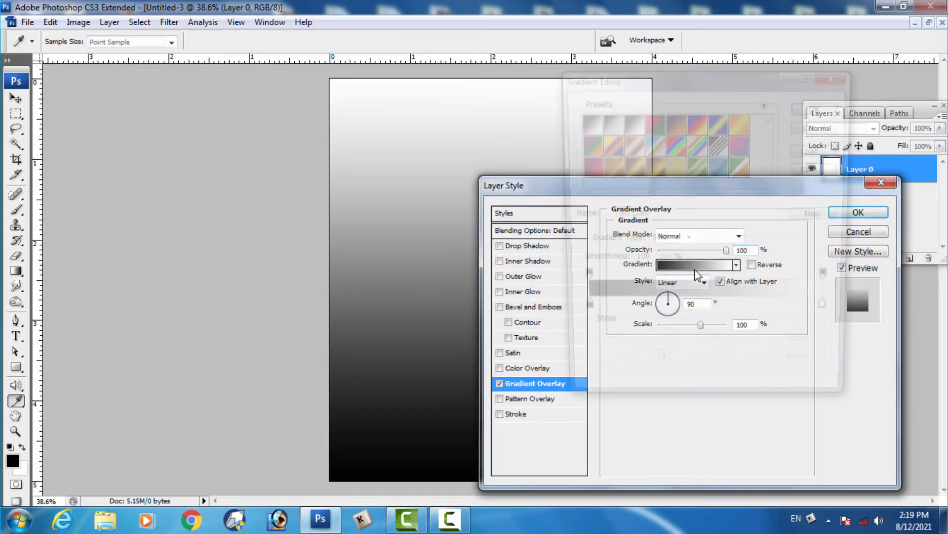
pyautogui.click(578, 314)
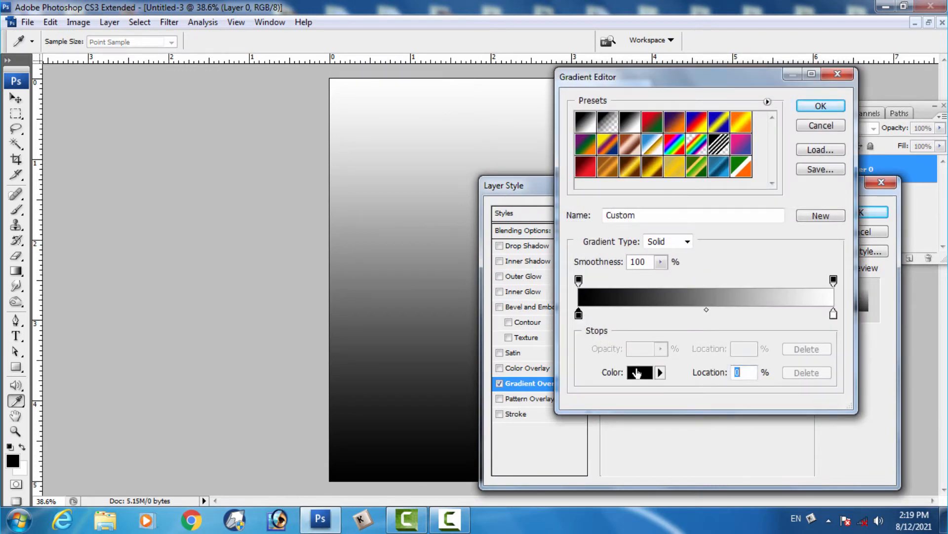
pyautogui.click(641, 373)
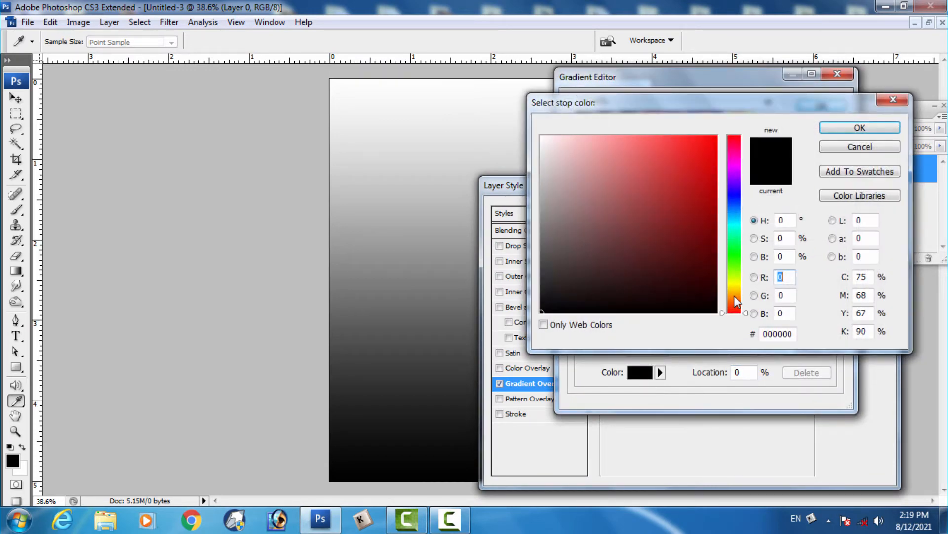
pyautogui.moveTo(735, 301); pyautogui.dragTo(734, 298)
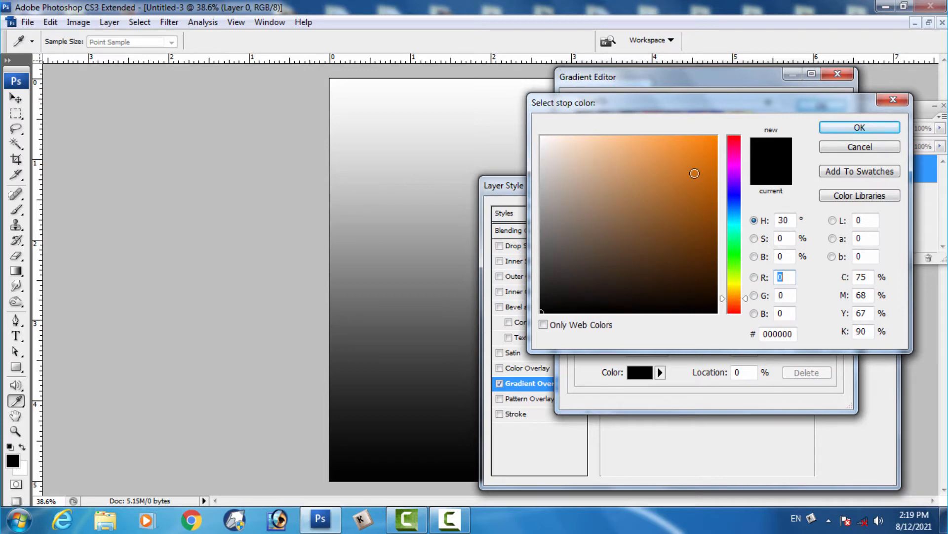
pyautogui.moveTo(694, 173); pyautogui.dragTo(717, 135)
pyautogui.click(840, 128)
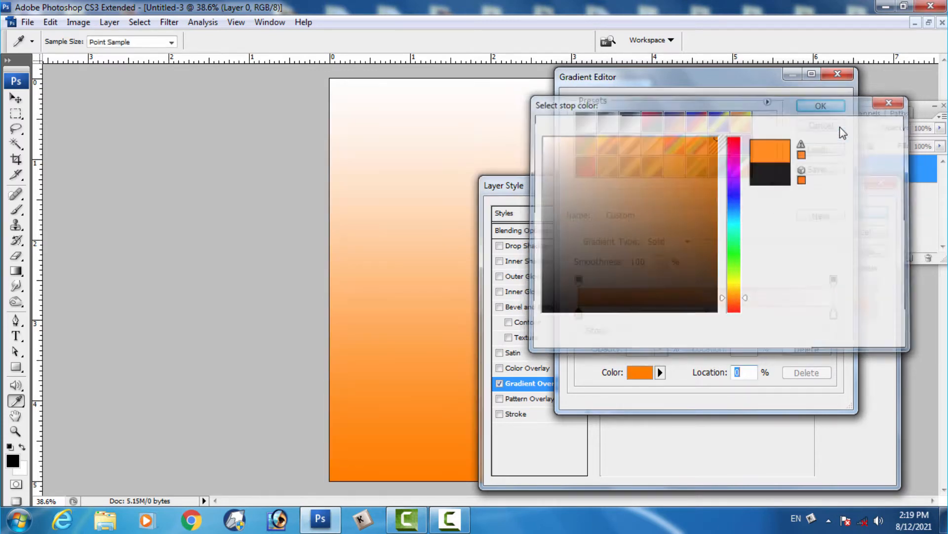
# Recolor the gradient's white end stop to light orange ffc663 and accept the gradient.
pyautogui.click(834, 315)
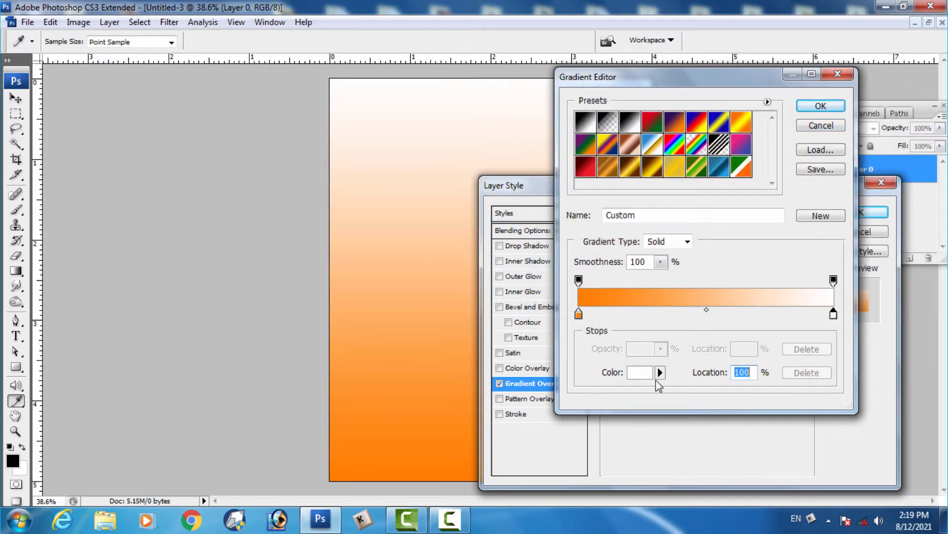
pyautogui.click(640, 372)
pyautogui.moveTo(733, 302); pyautogui.dragTo(733, 295)
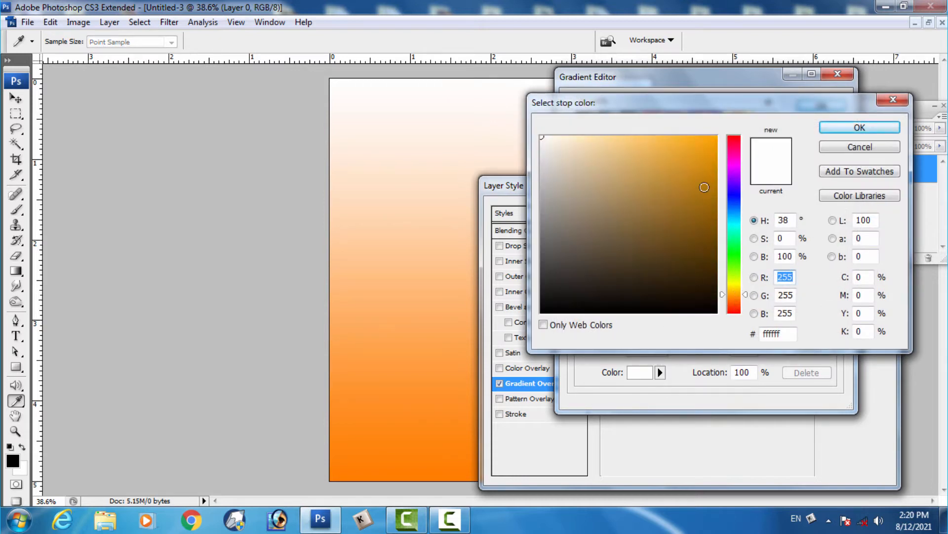
pyautogui.click(684, 134)
pyautogui.moveTo(664, 134); pyautogui.dragTo(648, 133)
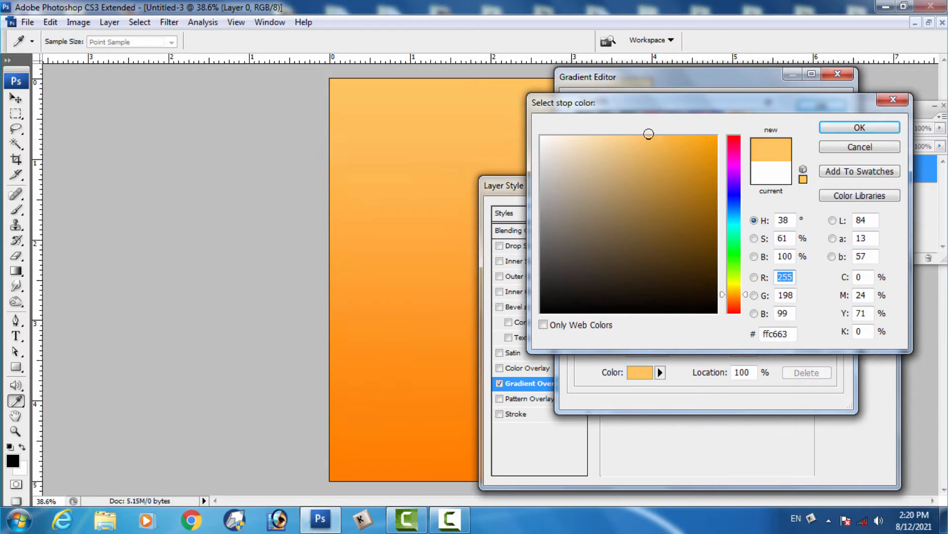
pyautogui.click(837, 129)
pyautogui.click(820, 105)
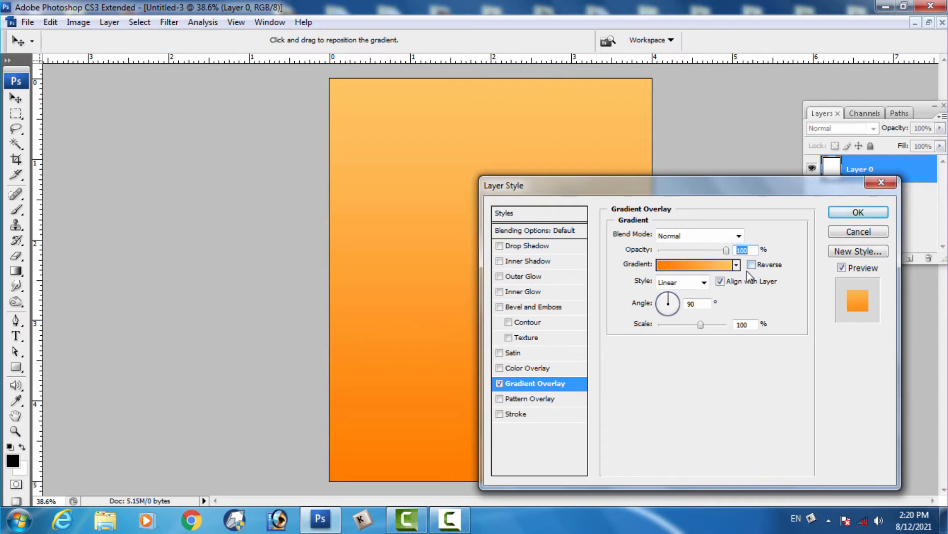
# Switch the gradient overlay's style to Radial and reverse its colors.
pyautogui.click(701, 282)
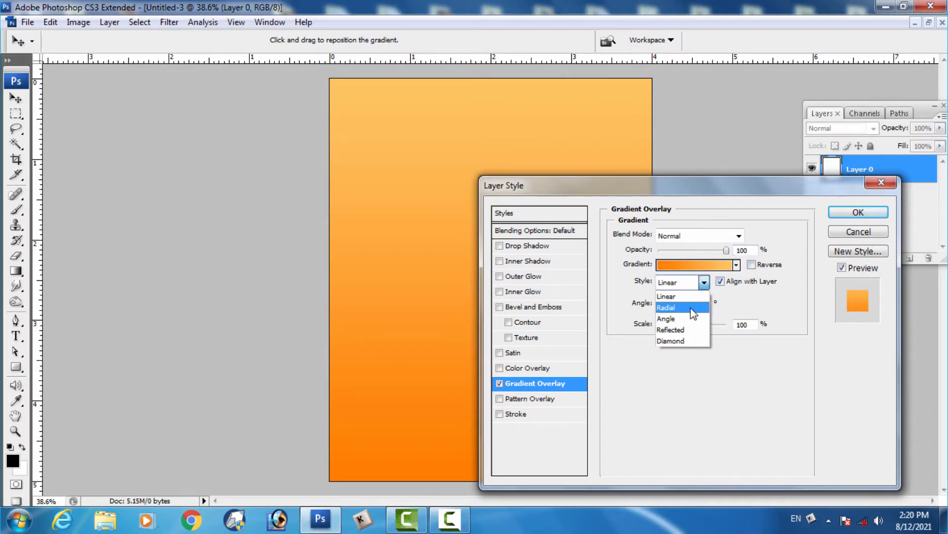
pyautogui.click(692, 309)
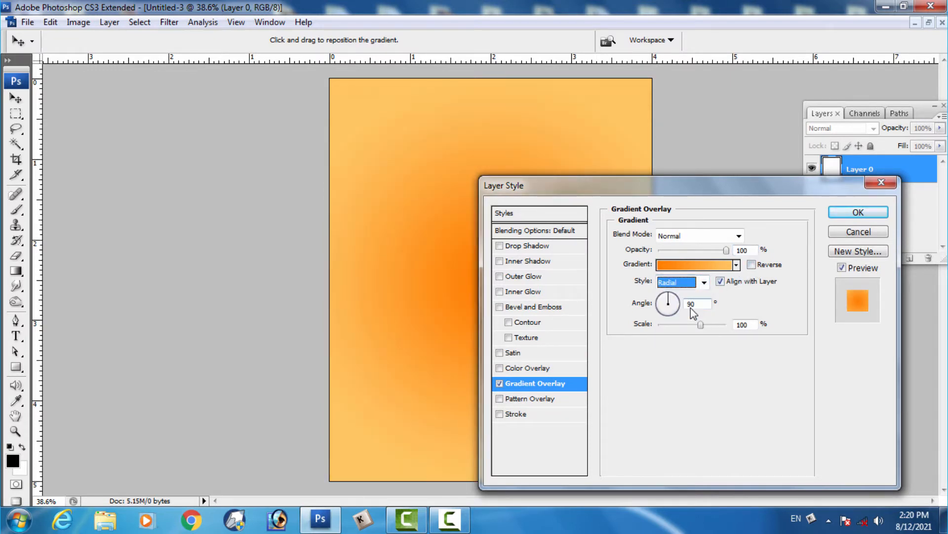
pyautogui.click(752, 266)
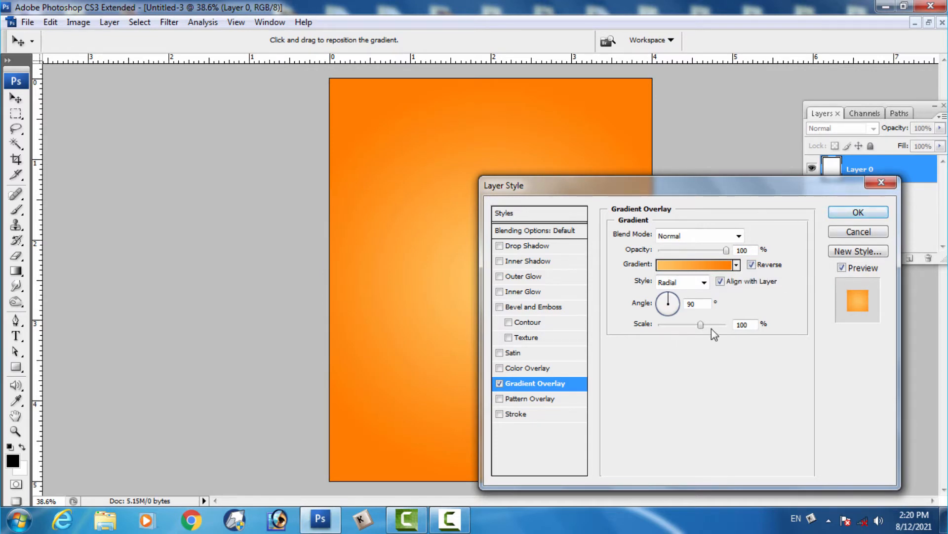
# Set the gradient overlay's scale to 80% and apply the layer style.
pyautogui.moveTo(701, 326); pyautogui.dragTo(679, 326)
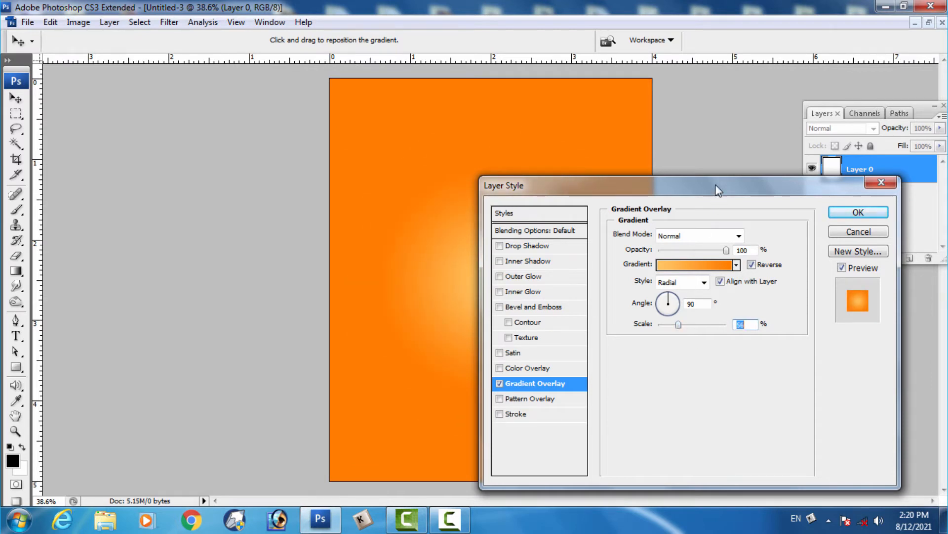
pyautogui.moveTo(717, 190); pyautogui.dragTo(933, 163)
pyautogui.moveTo(533, 257); pyautogui.dragTo(539, 255)
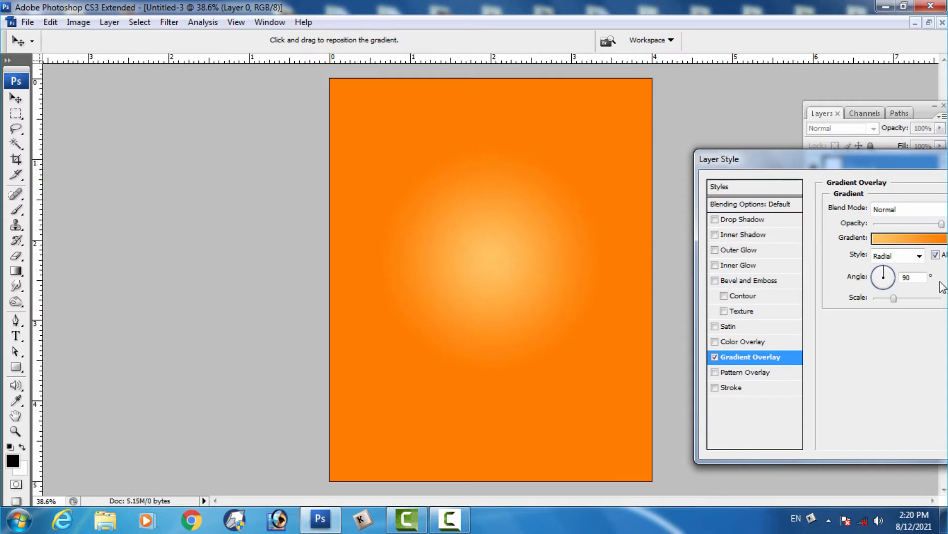
pyautogui.moveTo(895, 299); pyautogui.dragTo(902, 300)
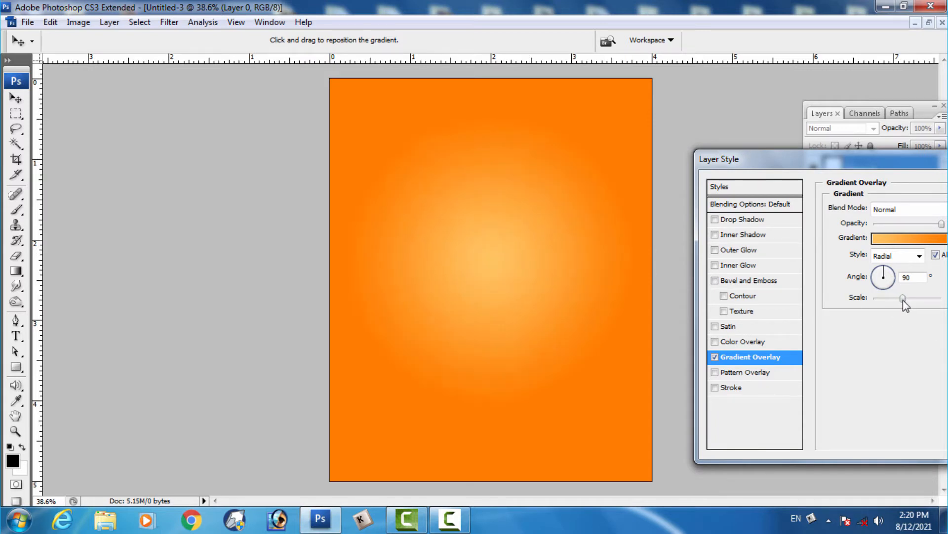
pyautogui.moveTo(899, 161); pyautogui.dragTo(840, 161)
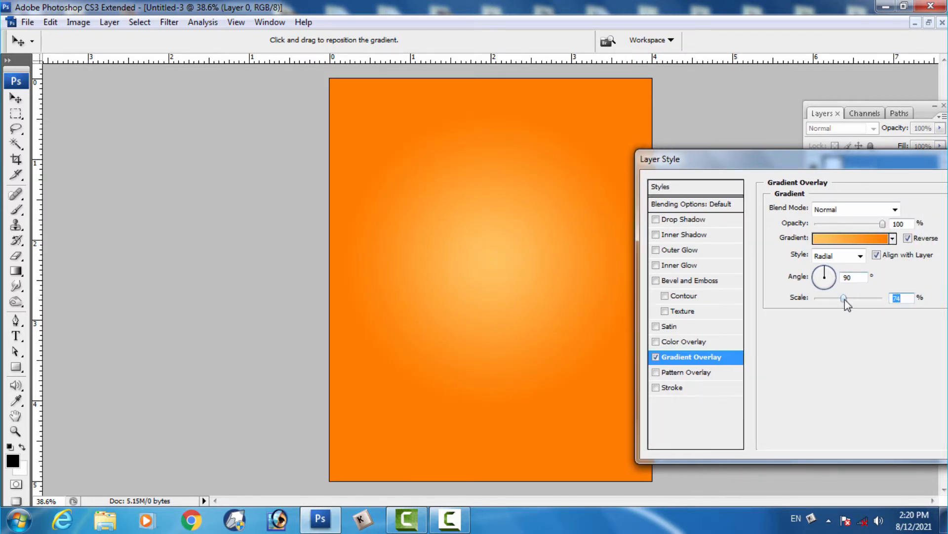
pyautogui.moveTo(846, 301); pyautogui.dragTo(850, 306)
pyautogui.moveTo(867, 157); pyautogui.dragTo(801, 158)
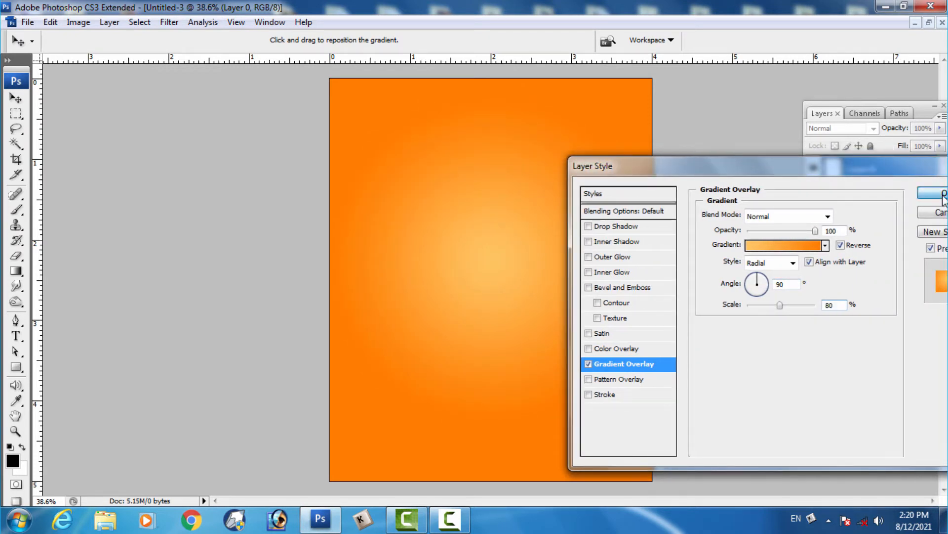
pyautogui.click(932, 195)
# Restore the maximized Untitled-3 document to a smaller floating window.
pyautogui.press('z')
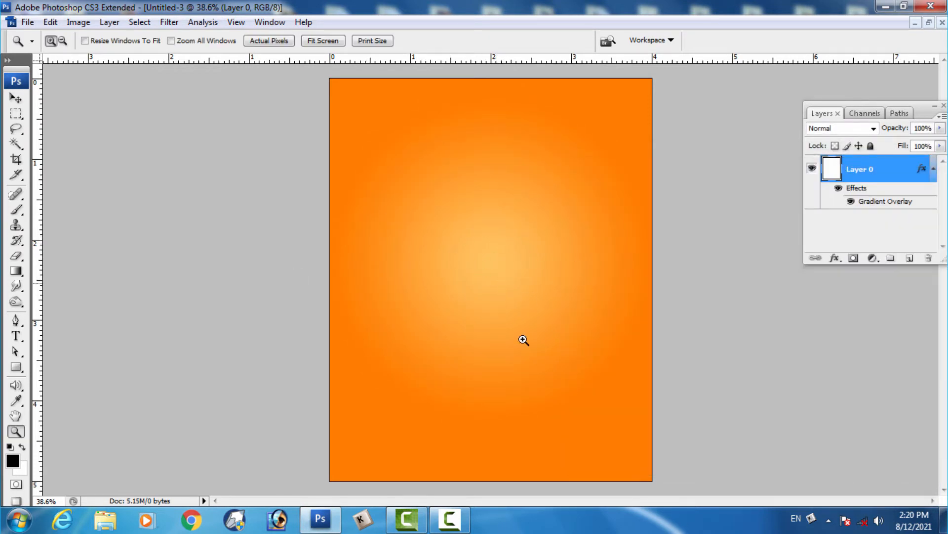
pyautogui.click(929, 23)
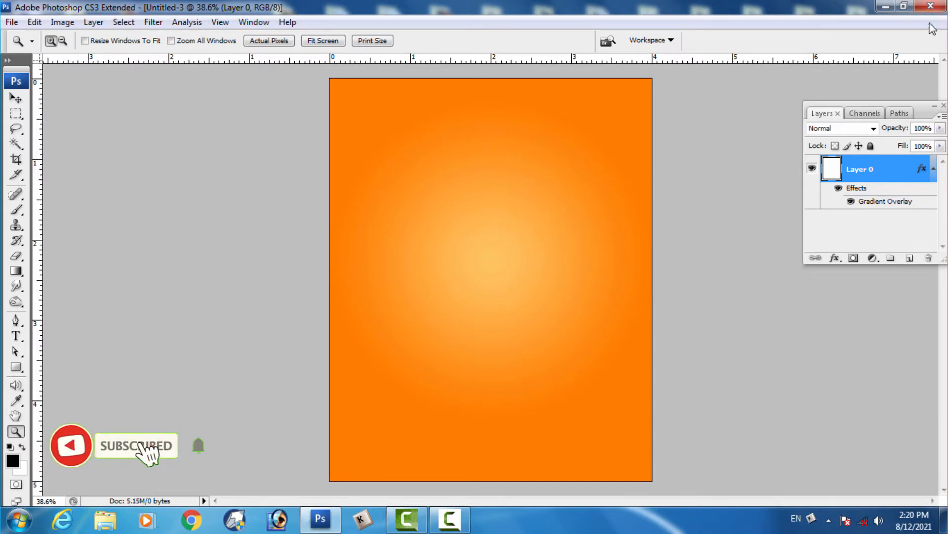
pyautogui.hotkey('ctrl', '0')
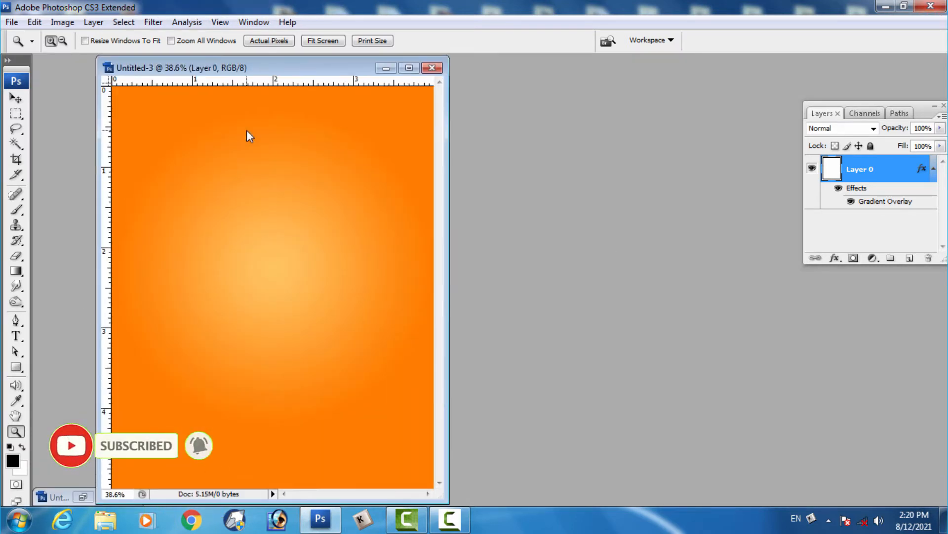
# Arrange the Untitled-3 and Untitled-2 documents as floating windows side by side, with Untitled-2 overlapping Untitled-3's edge.
pyautogui.moveTo(323, 67); pyautogui.dragTo(497, 67)
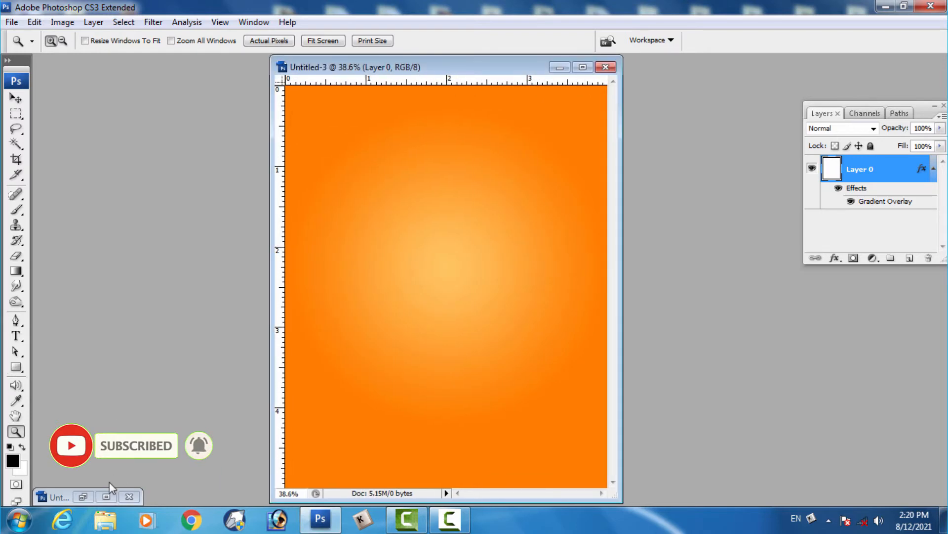
pyautogui.click(105, 496)
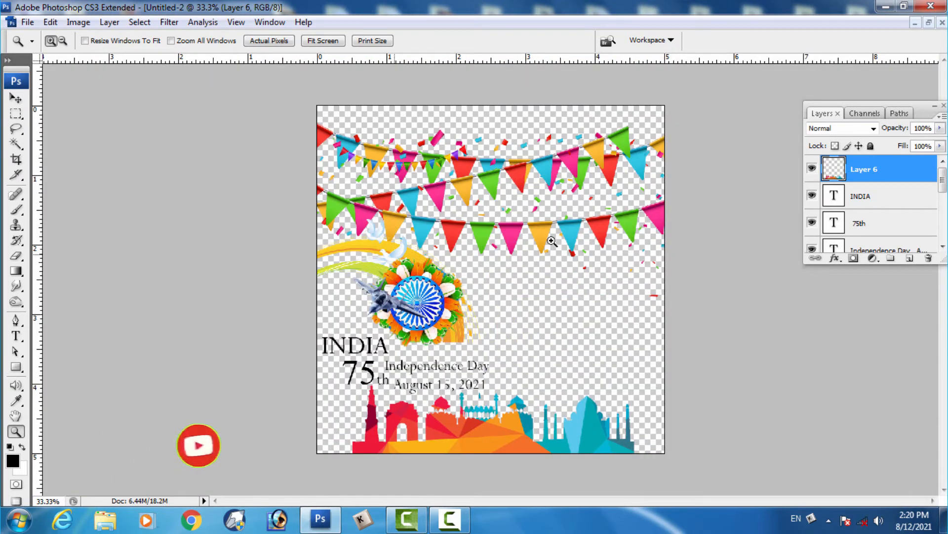
pyautogui.click(929, 23)
pyautogui.moveTo(612, 78); pyautogui.dragTo(768, 86)
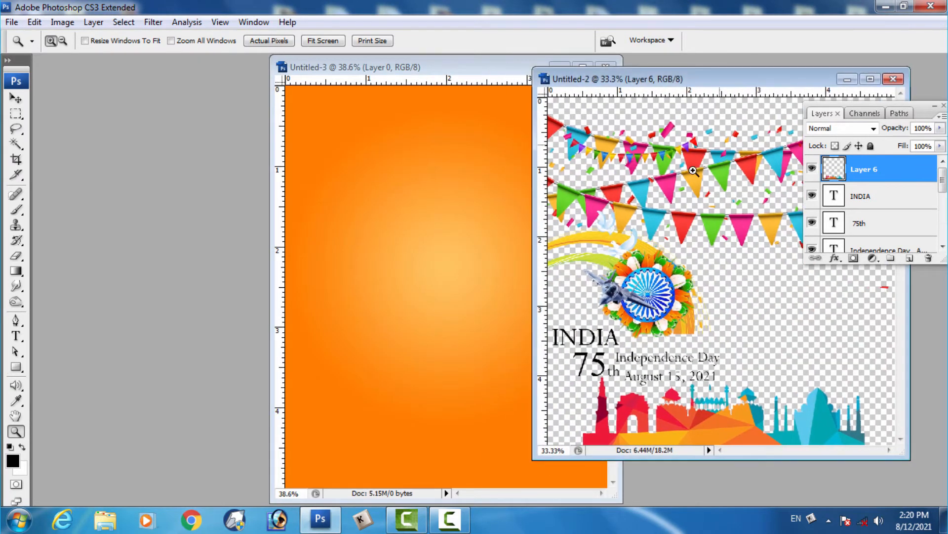
# Copy the colourful bunting layer from Untitled-2 into the upper part of the orange Untitled-3 poster.
pyautogui.press('v')
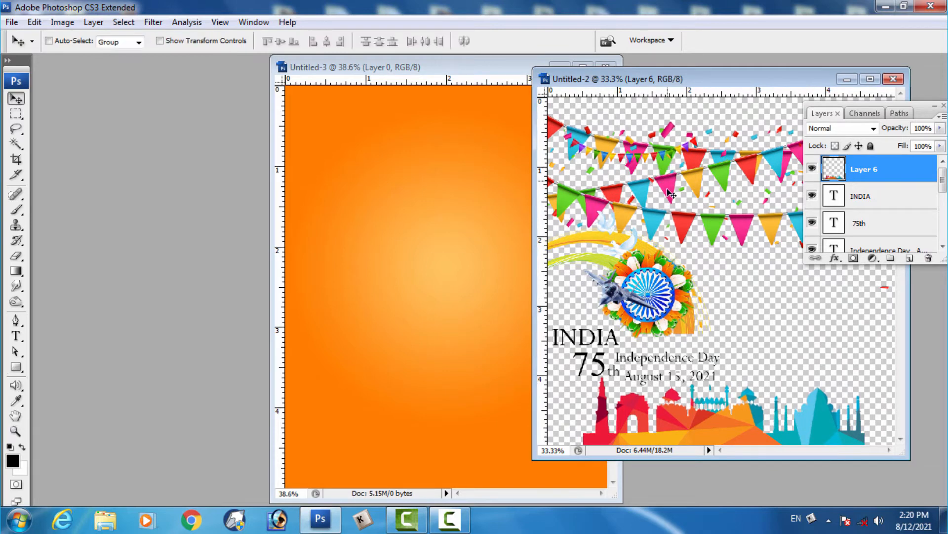
pyautogui.rightClick(669, 193)
pyautogui.click(684, 196)
pyautogui.moveTo(674, 198); pyautogui.dragTo(399, 123)
# Copy the linked flower emblem, doves and arc layers from Untitled-2 into the middle of the Untitled-3 poster.
pyautogui.click(678, 338)
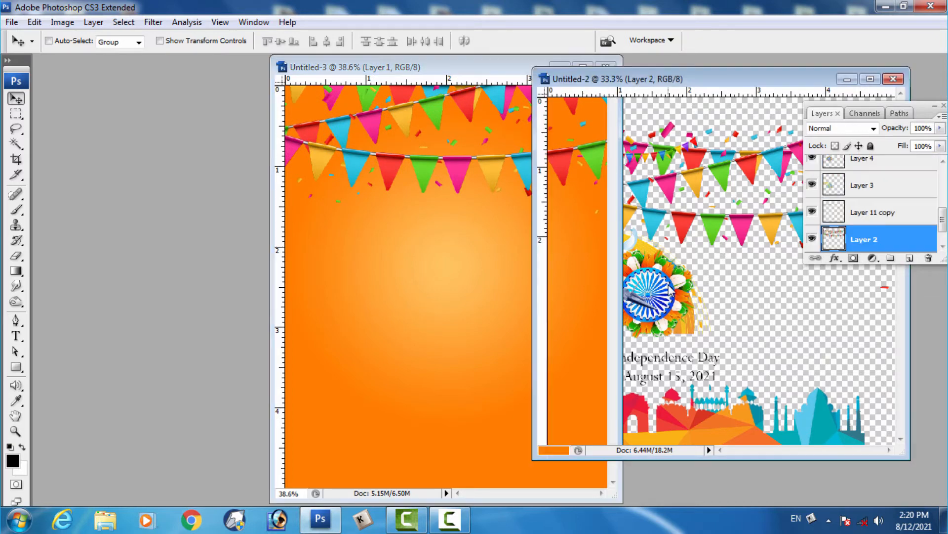
pyautogui.rightClick(647, 290)
pyautogui.click(667, 296)
pyautogui.moveTo(667, 296); pyautogui.dragTo(525, 301)
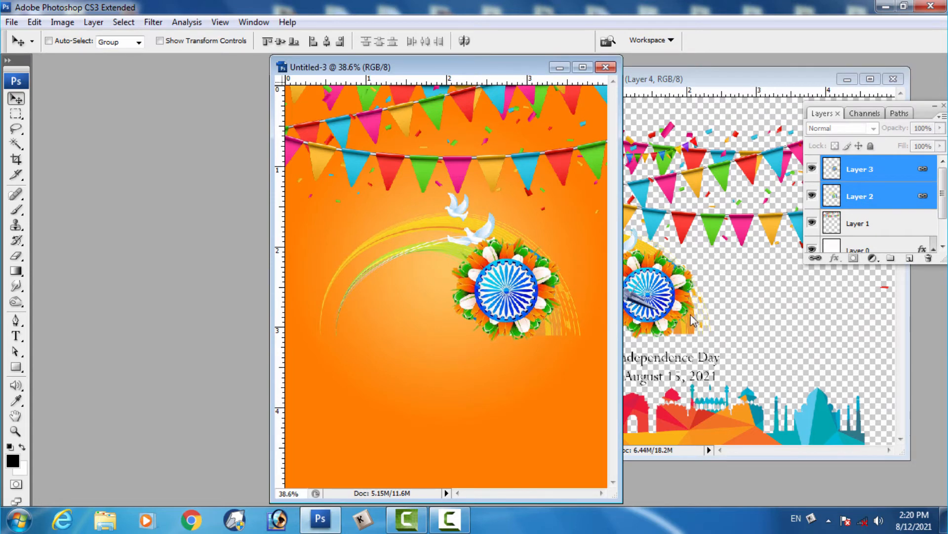
# Copy the fighter jet layer from Untitled-2 into Untitled-3, beside the flower emblem under the arc.
pyautogui.click(694, 321)
pyautogui.rightClick(617, 297)
pyautogui.click(622, 306)
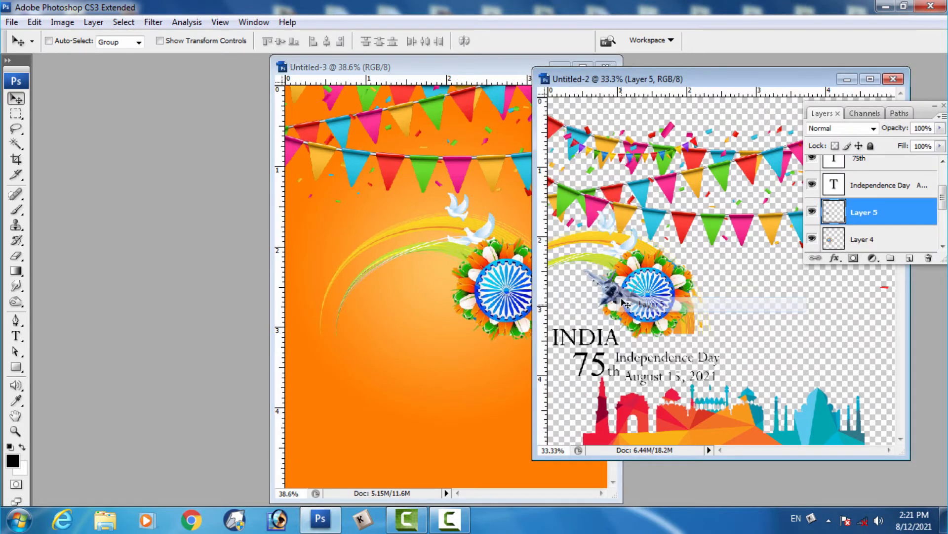
pyautogui.moveTo(607, 293); pyautogui.dragTo(418, 327)
# Copy the multicoloured monument skyline layer from Untitled-2 to the lower edge of the Untitled-3 poster.
pyautogui.click(690, 411)
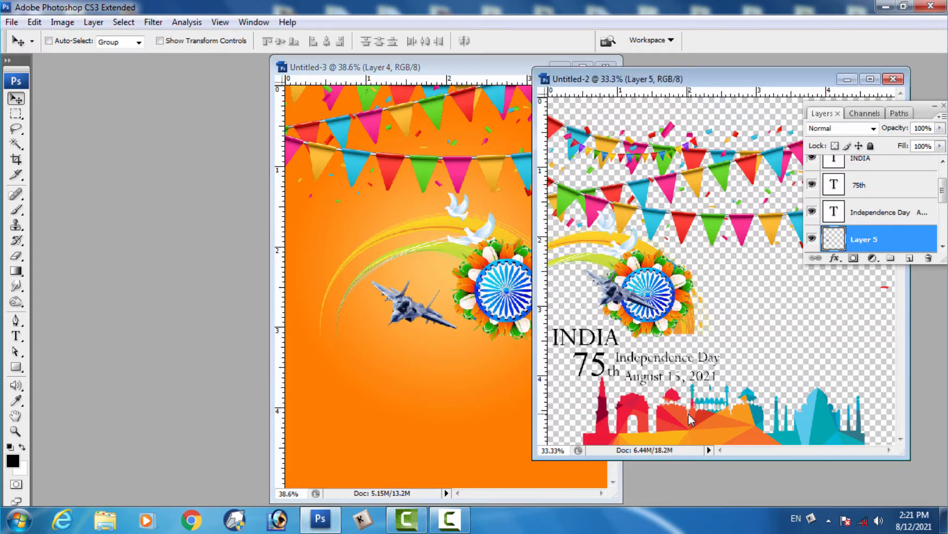
pyautogui.rightClick(689, 413)
pyautogui.click(711, 425)
pyautogui.moveTo(712, 426); pyautogui.dragTo(455, 444)
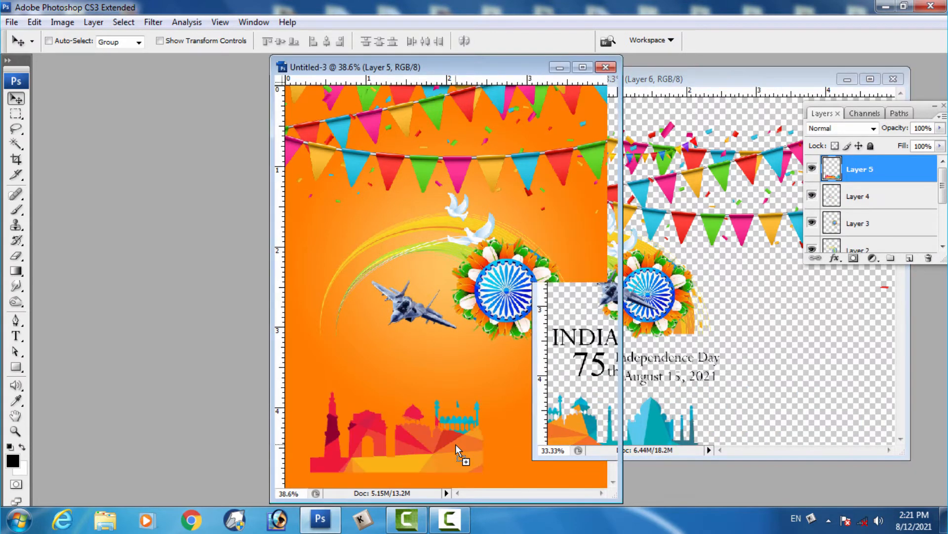
# Copy the INDIA text layer from Untitled-2 into Untitled-3, placing it near the poster's left edge below the arc.
pyautogui.click(700, 366)
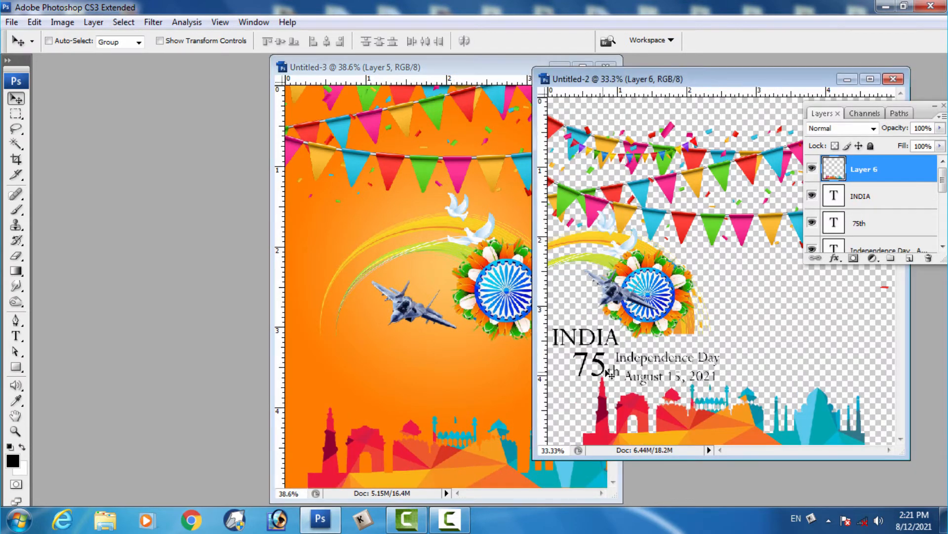
pyautogui.rightClick(600, 340)
pyautogui.click(624, 349)
pyautogui.moveTo(603, 341); pyautogui.dragTo(354, 330)
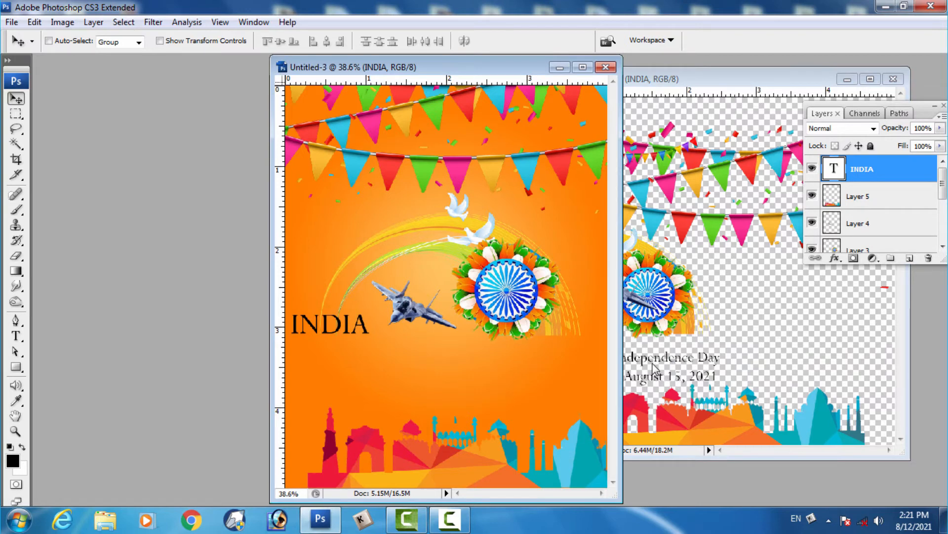
# Copy the linked "75th" and "Independence Day August 15, 2021" text layers from Untitled-2 into Untitled-3, above the skyline.
pyautogui.click(655, 367)
pyautogui.rightClick(656, 367)
pyautogui.click(676, 372)
pyautogui.moveTo(655, 368); pyautogui.dragTo(429, 384)
# Maximize the Untitled-3 document window to work on the poster.
pyautogui.click(773, 288)
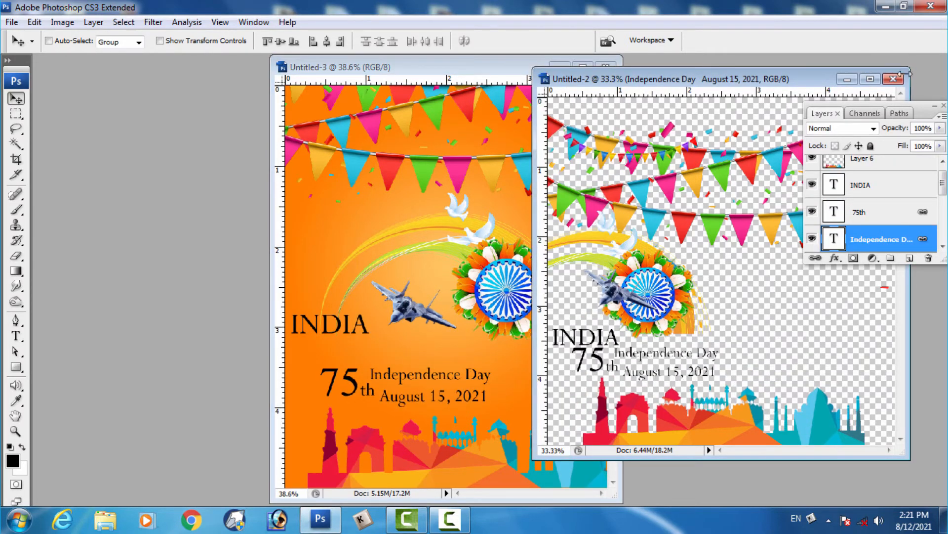
pyautogui.doubleClick(407, 65)
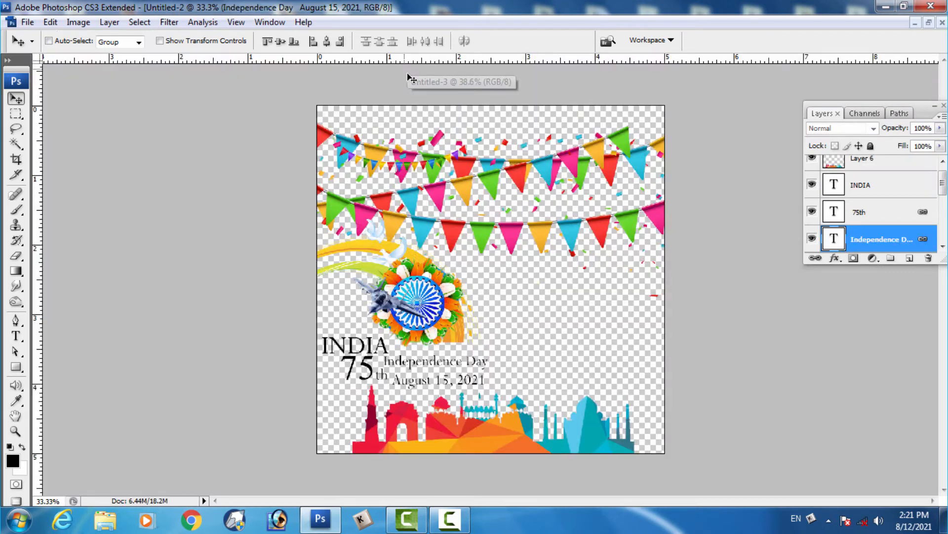
pyautogui.click(929, 22)
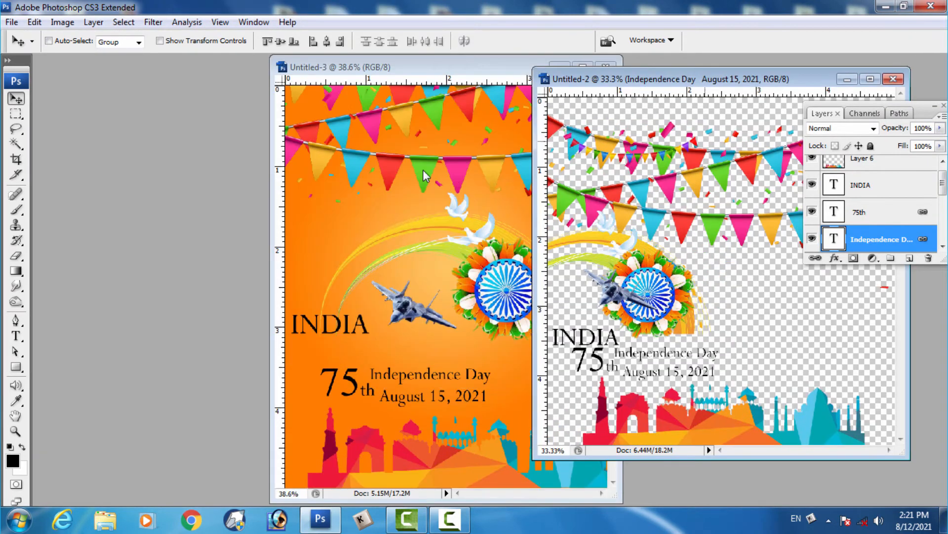
pyautogui.click(465, 62)
pyautogui.doubleClick(469, 69)
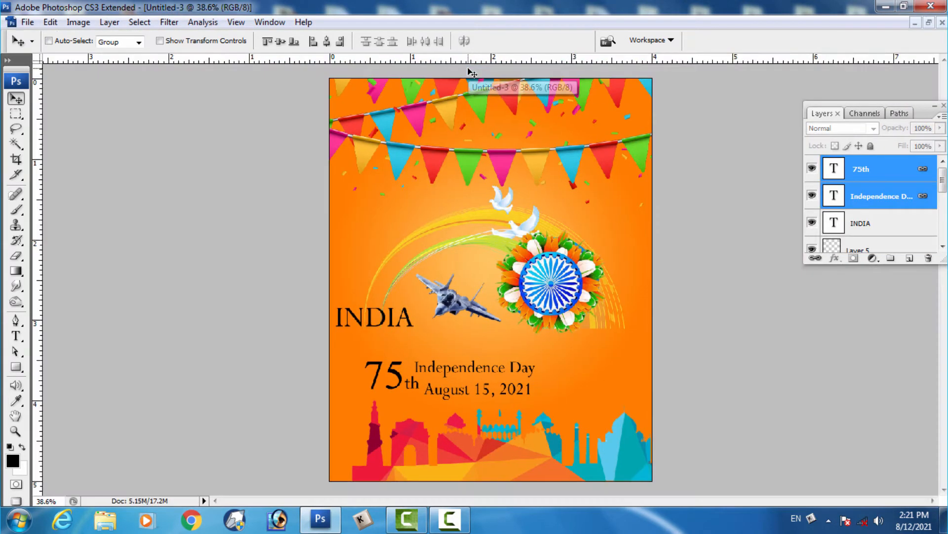
# Scale the bunting layer to about 62.1% and position it across the poster's upper edge.
pyautogui.rightClick(542, 164)
pyautogui.click(548, 164)
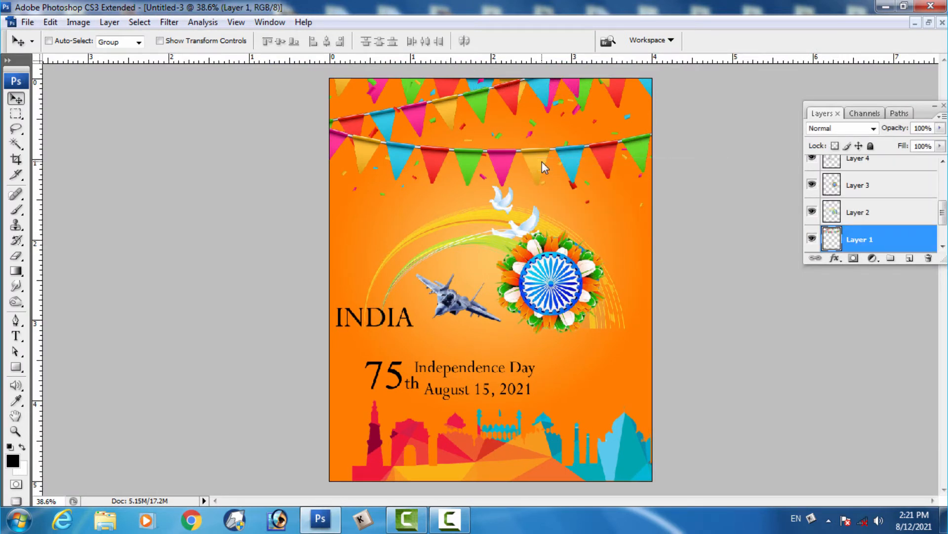
pyautogui.hotkey('ctrl', 't')
pyautogui.moveTo(693, 242); pyautogui.dragTo(613, 160)
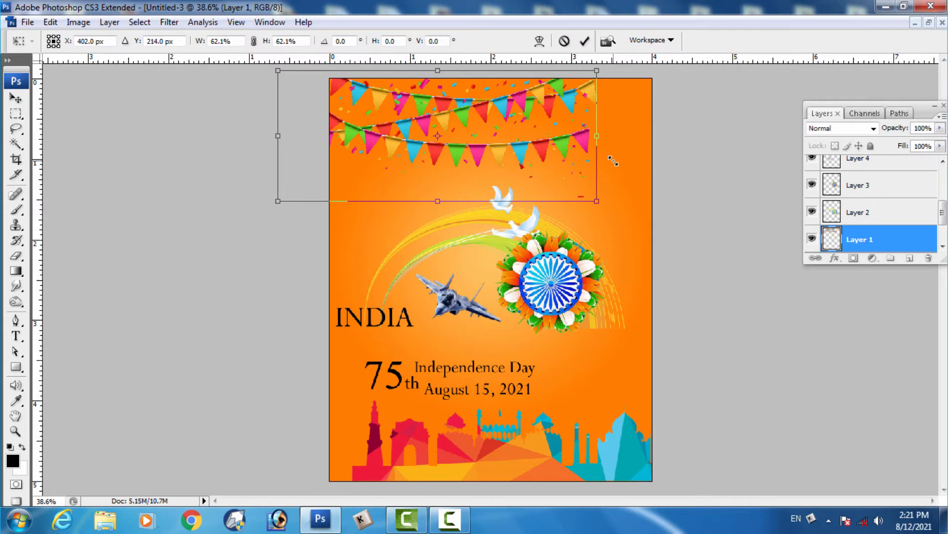
pyautogui.press('Return')
pyautogui.moveTo(531, 151); pyautogui.dragTo(590, 140)
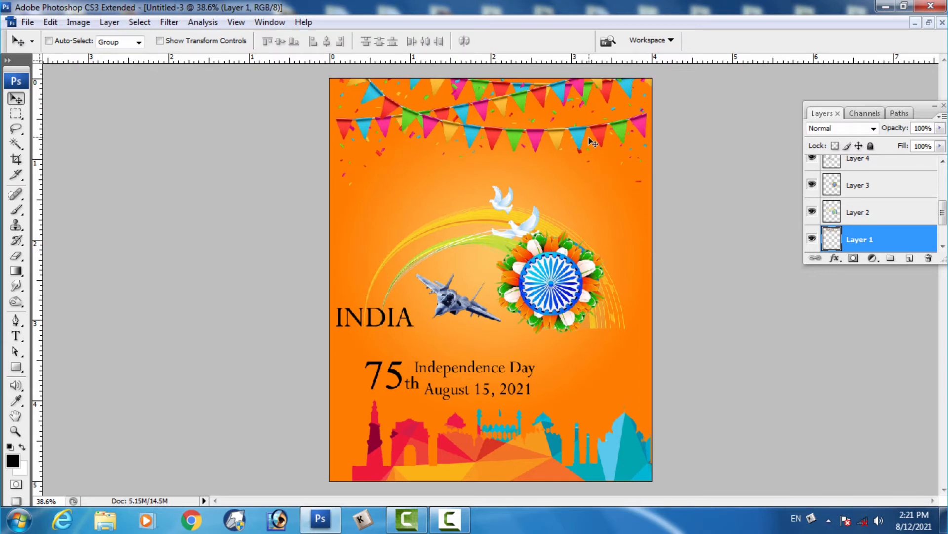
# Stretch the bunting's width to about 101.9% so it reaches the poster's left edge.
pyautogui.hotkey('ctrl', 't')
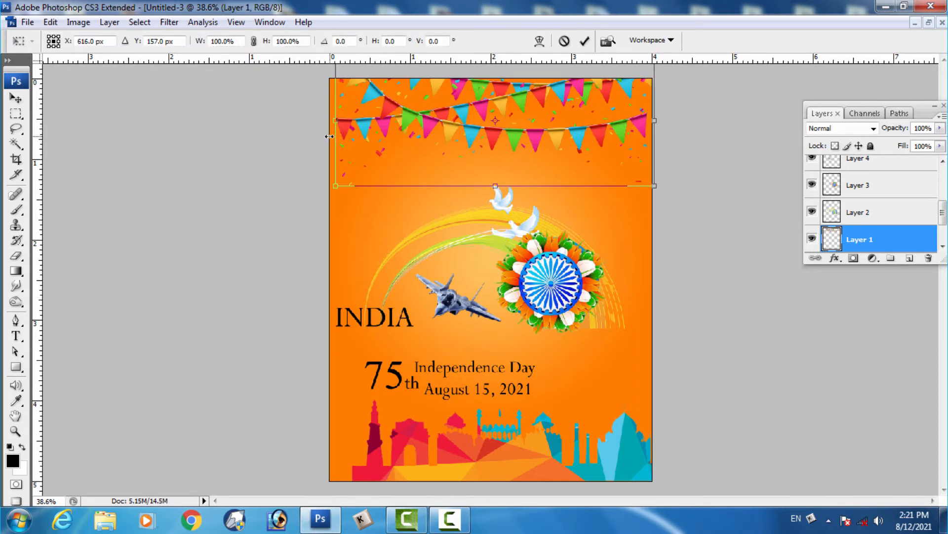
pyautogui.moveTo(335, 138); pyautogui.dragTo(324, 138)
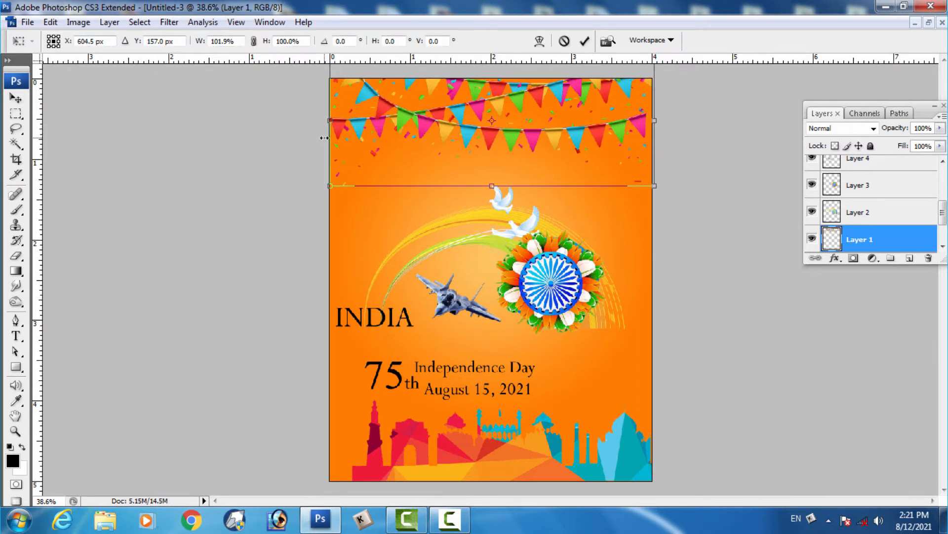
pyautogui.press('Return')
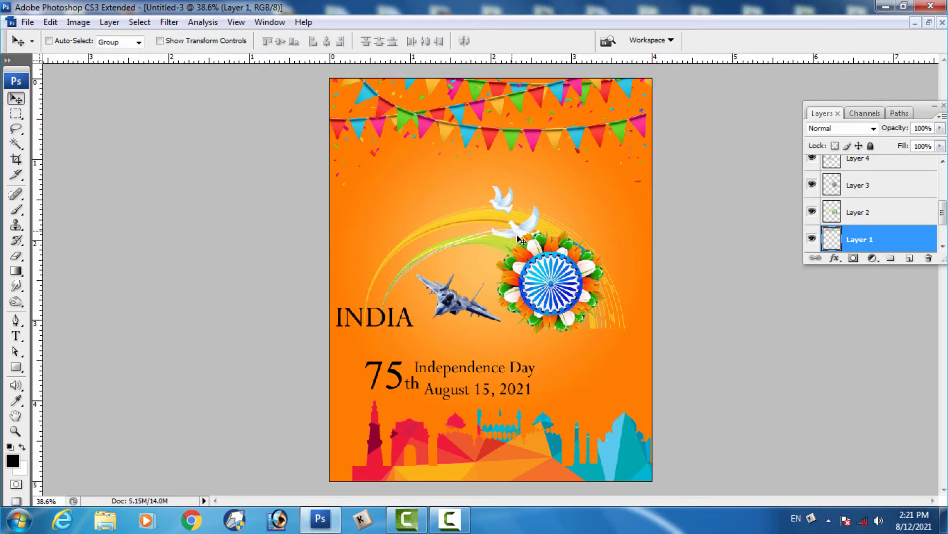
# Move the flower emblem with its arc and doves higher on the poster, and raise the fighter jet back beside it.
pyautogui.rightClick(554, 288)
pyautogui.click(566, 292)
pyautogui.moveTo(569, 287); pyautogui.dragTo(565, 257)
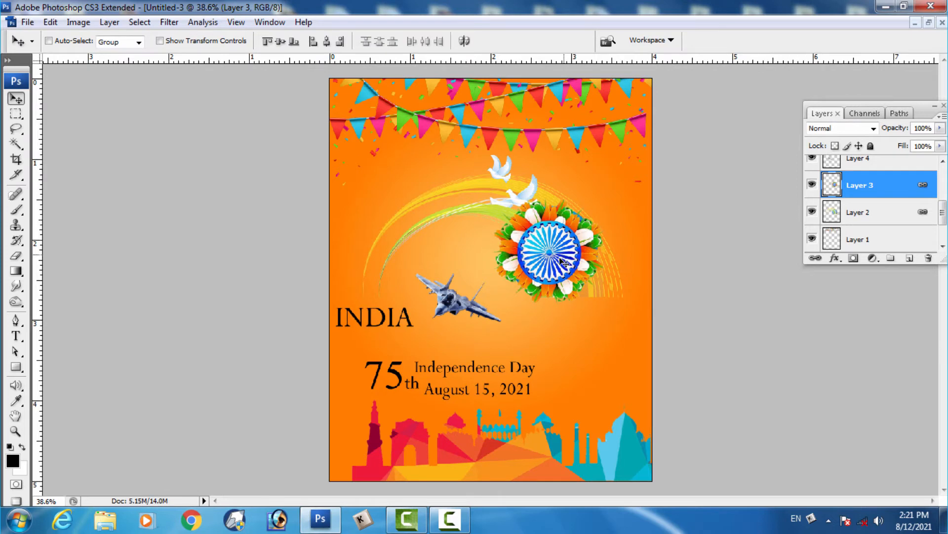
pyautogui.rightClick(452, 303)
pyautogui.click(457, 311)
pyautogui.moveTo(457, 311); pyautogui.dragTo(456, 278)
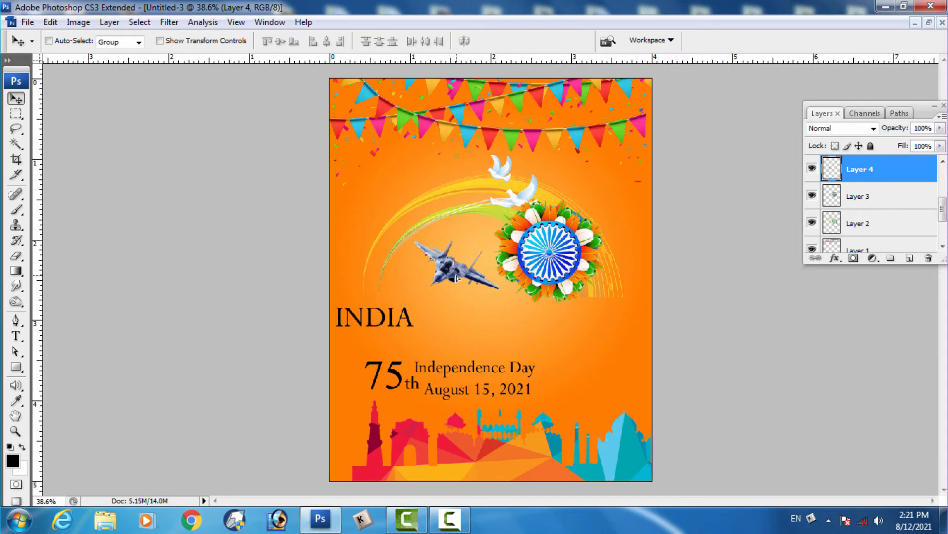
# Place the INDIA text just beneath the fighter jet and the "75th Independence Day August 15, 2021" text directly under it.
pyautogui.rightClick(391, 320)
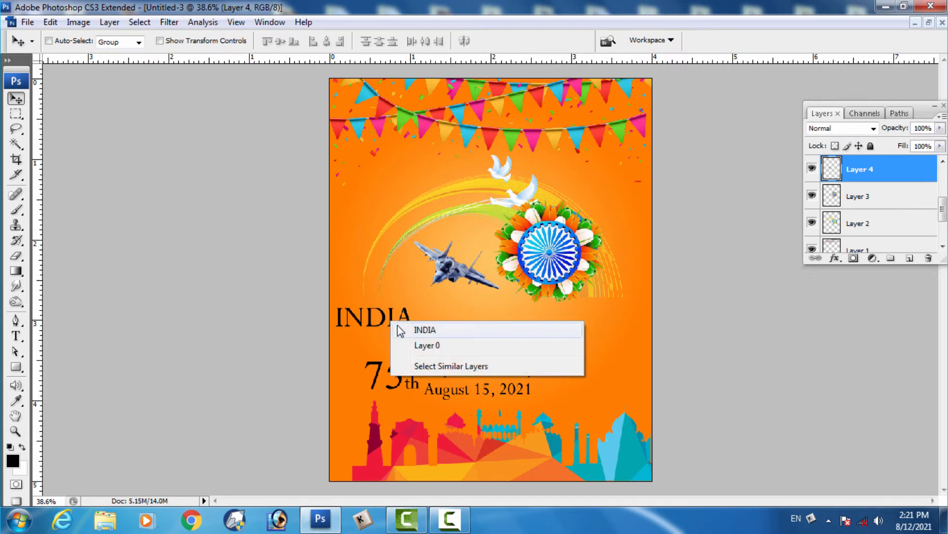
pyautogui.click(403, 328)
pyautogui.moveTo(397, 324); pyautogui.dragTo(441, 314)
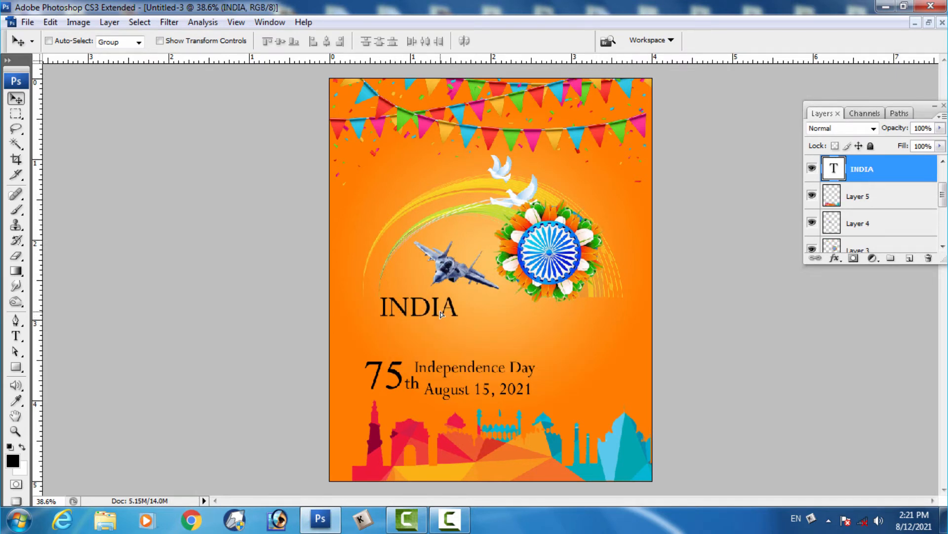
pyautogui.rightClick(450, 370)
pyautogui.click(540, 375)
pyautogui.moveTo(461, 372); pyautogui.dragTo(515, 336)
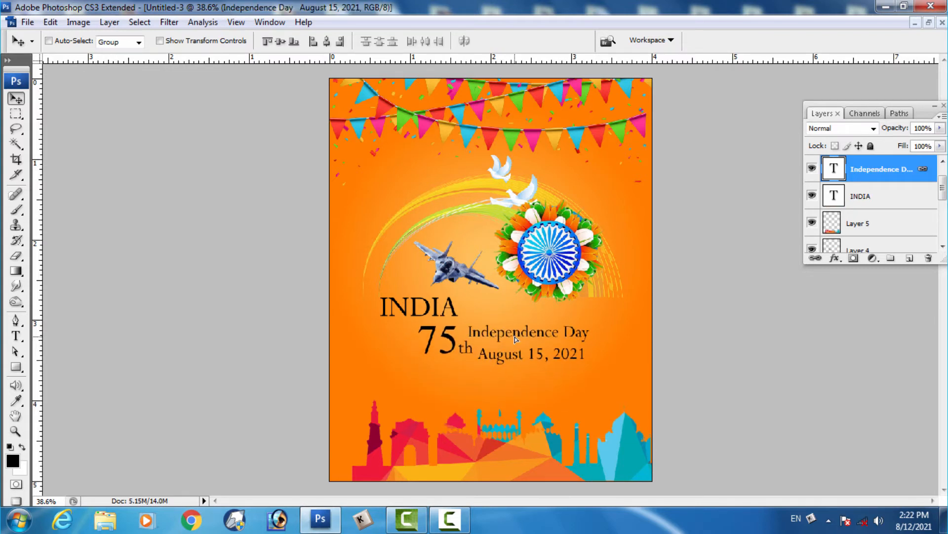
# Shift the monument skyline to the left so it spans the poster's full width.
pyautogui.rightClick(484, 458)
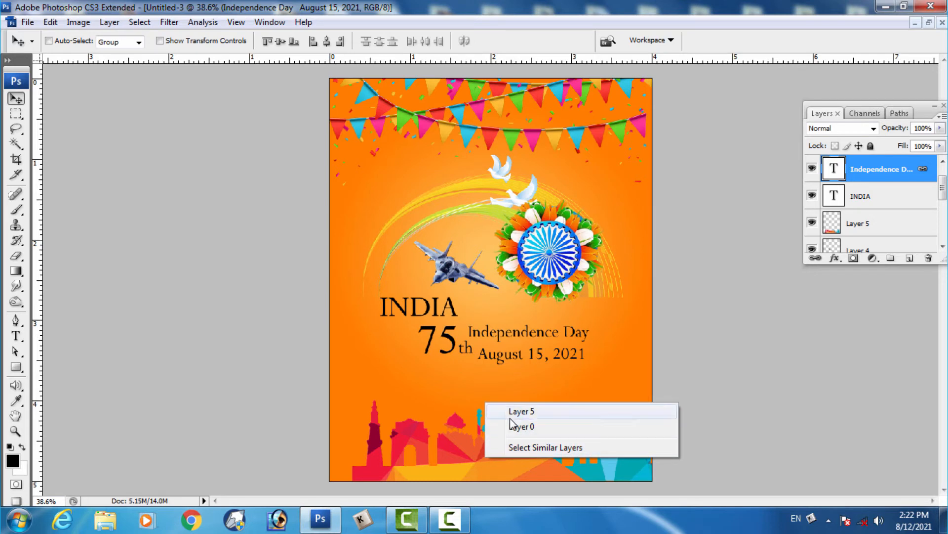
pyautogui.click(512, 412)
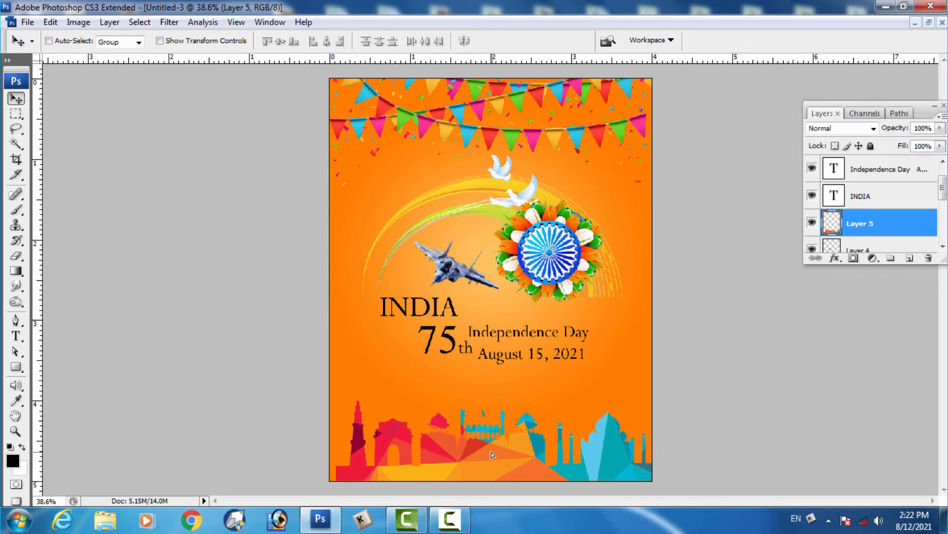
pyautogui.moveTo(492, 455); pyautogui.dragTo(488, 455)
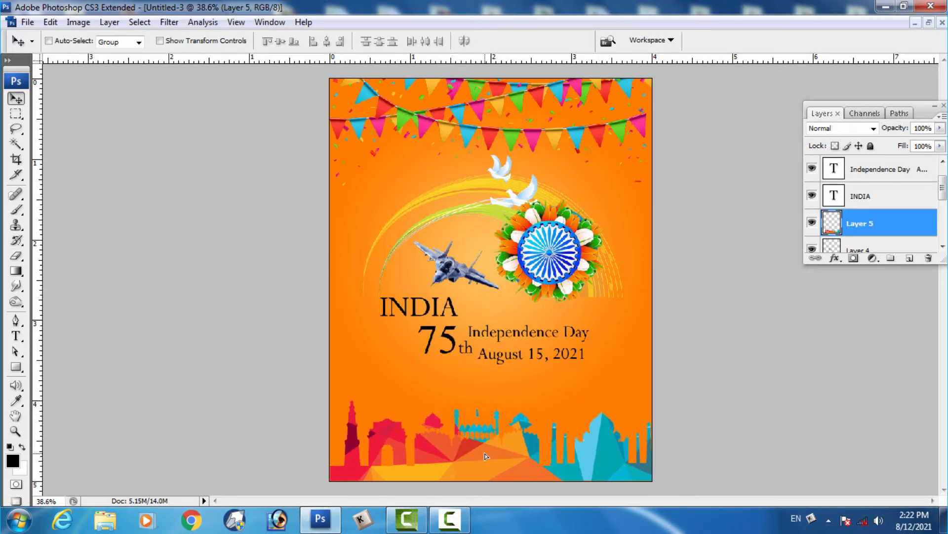
# Add a new empty layer directly above the gradient background layer, Layer 0.
pyautogui.scroll(-3, 895, 241)
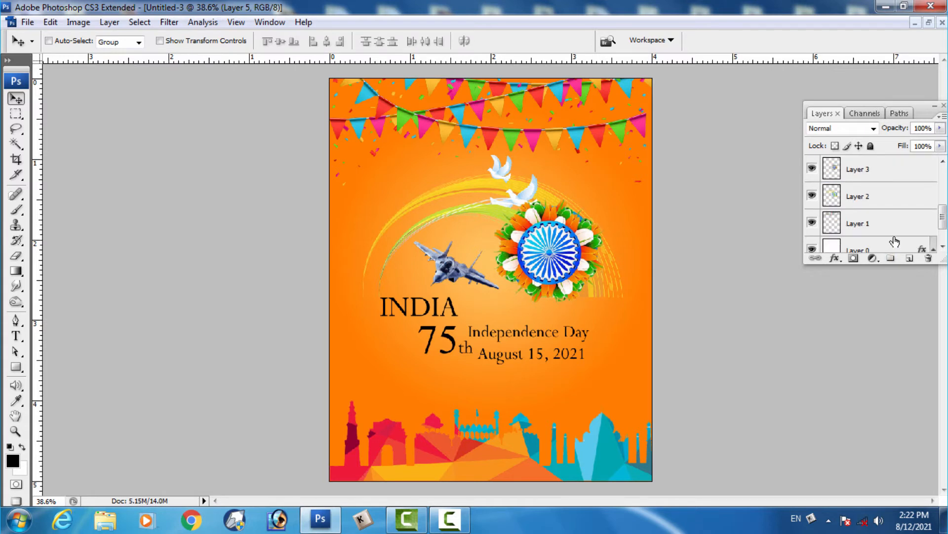
pyautogui.click(888, 249)
pyautogui.click(910, 257)
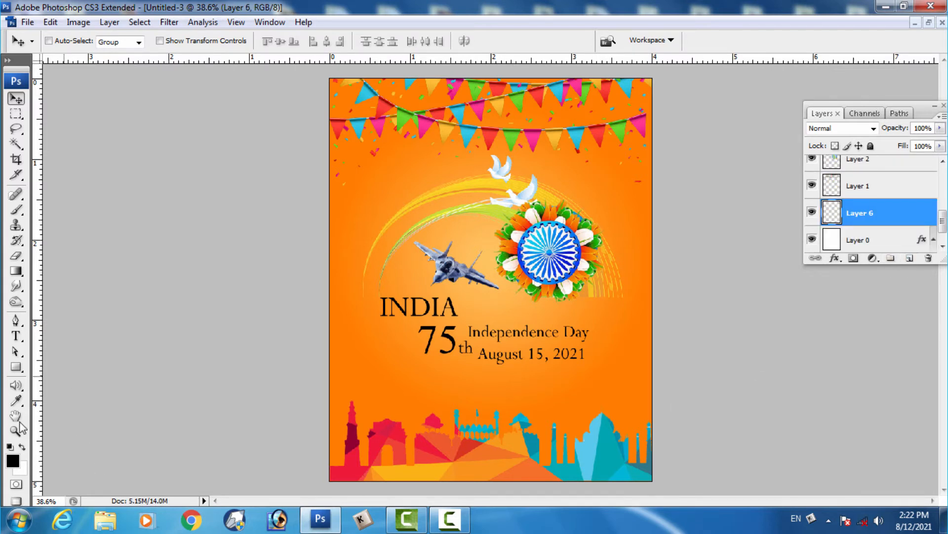
# Draw a closed four-sided Pen path around the skyline area, with its upper edge rising toward the poster's right side.
pyautogui.press('p')
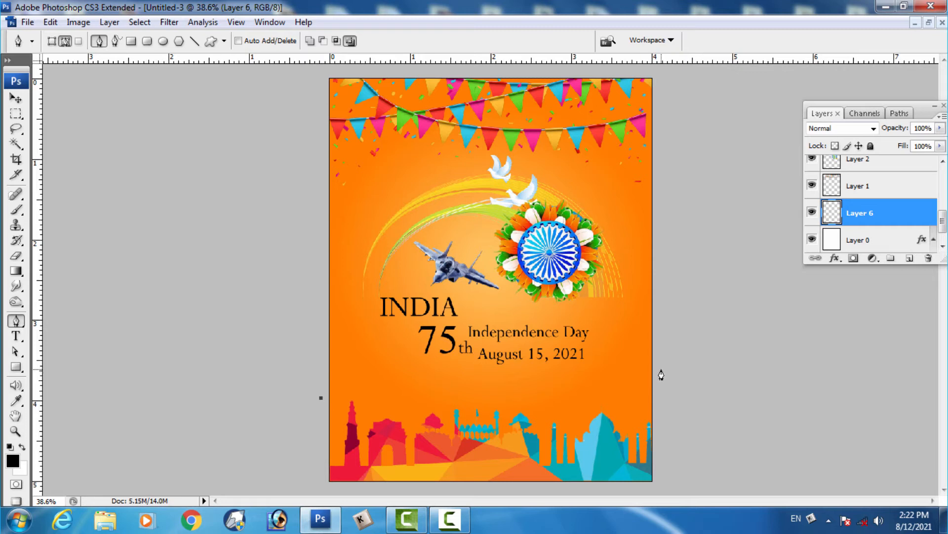
pyautogui.moveTo(662, 370); pyautogui.dragTo(659, 487)
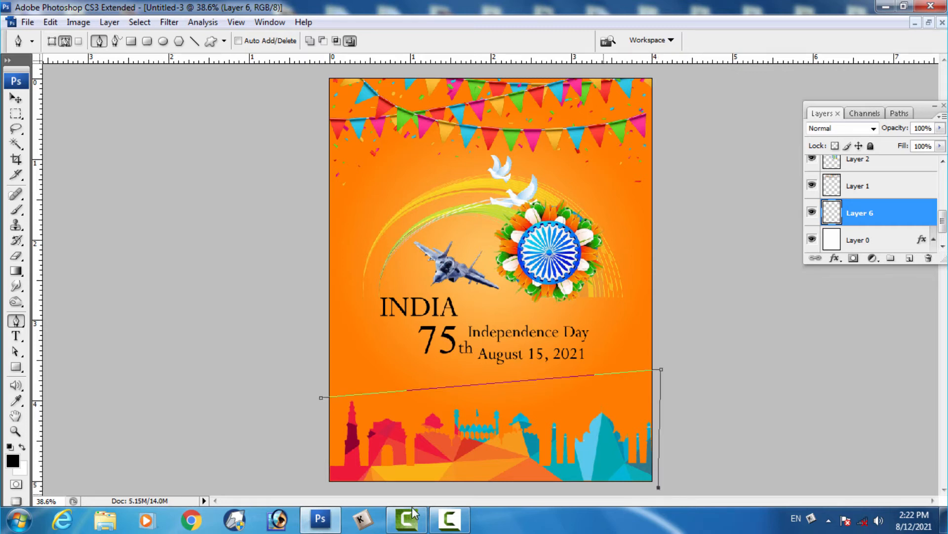
pyautogui.click(316, 484)
pyautogui.click(321, 399)
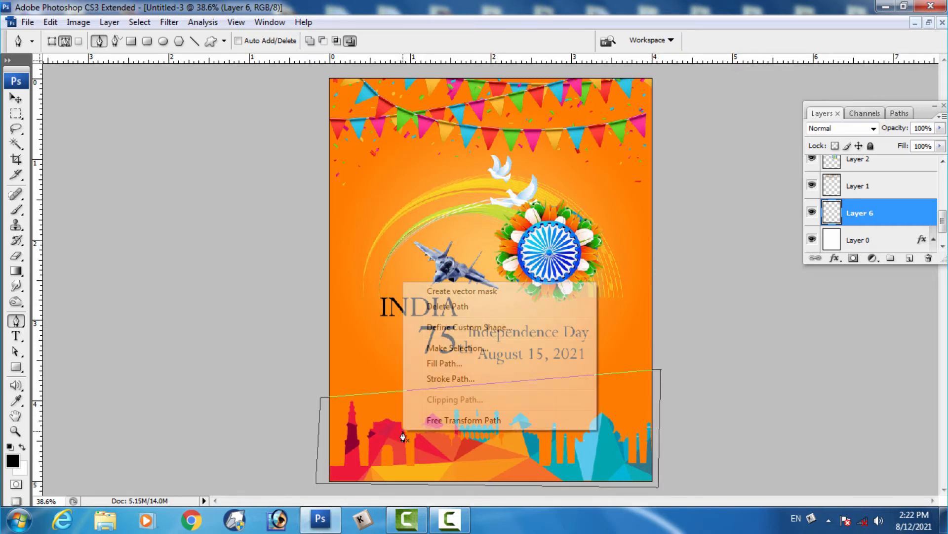
# Convert the path to a new selection with a 0-pixel feather, fill it with white on Layer 6, and deselect.
pyautogui.rightClick(403, 437)
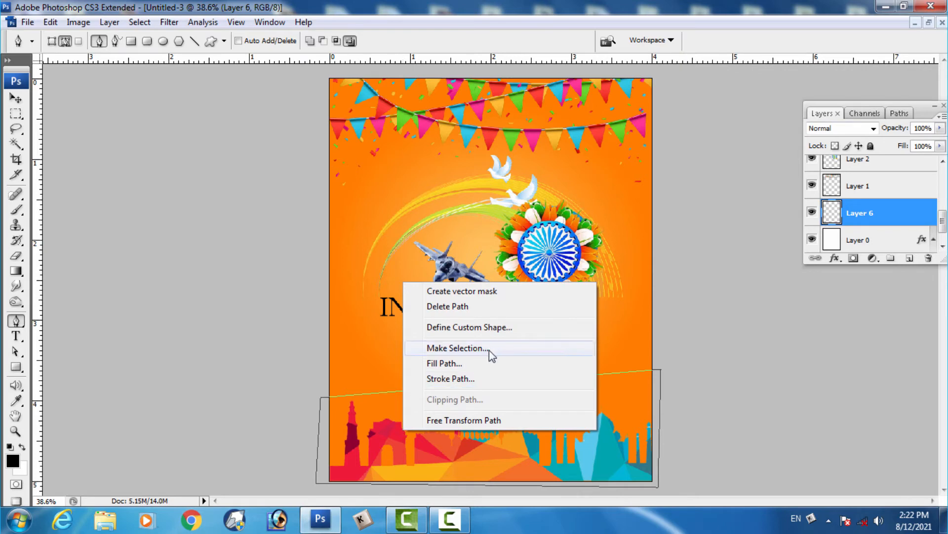
pyautogui.click(455, 348)
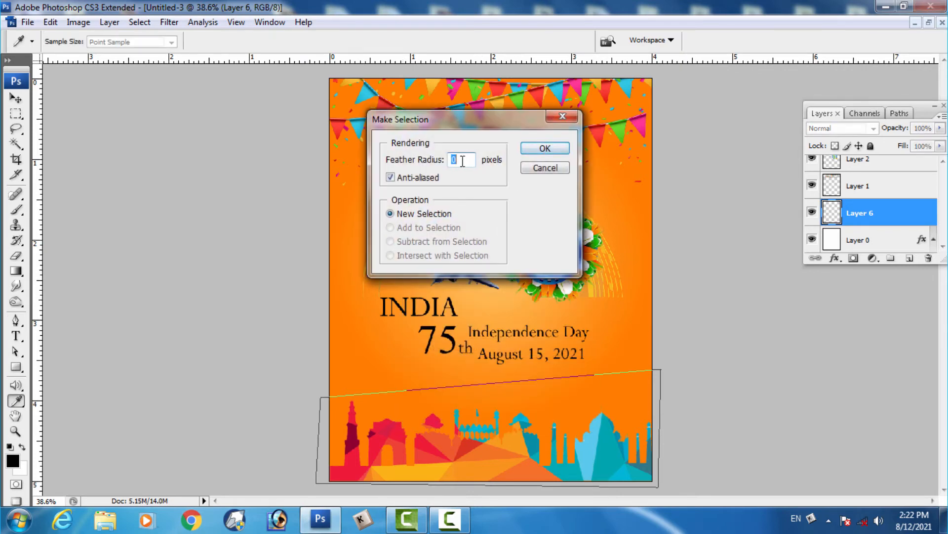
pyautogui.click(546, 149)
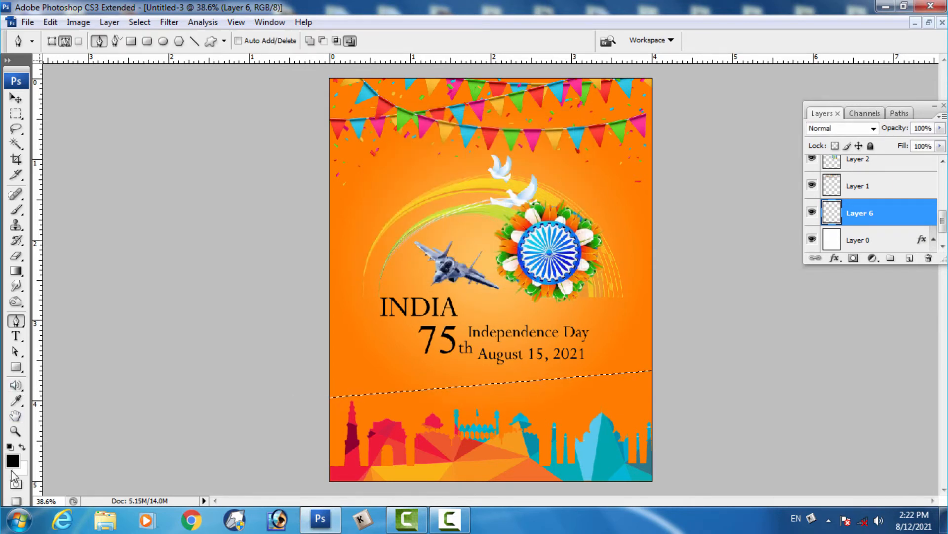
pyautogui.click(22, 446)
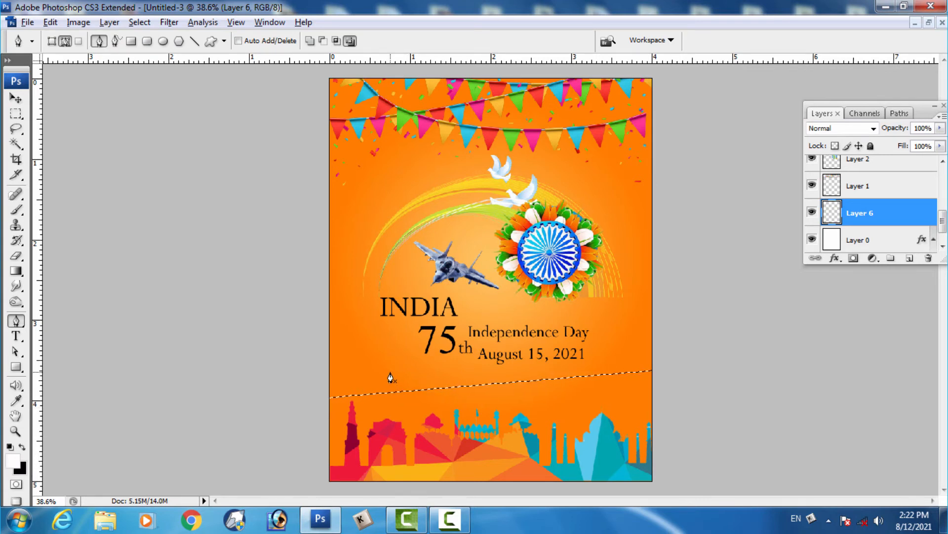
pyautogui.hotkey('alt', 'BackSpace')
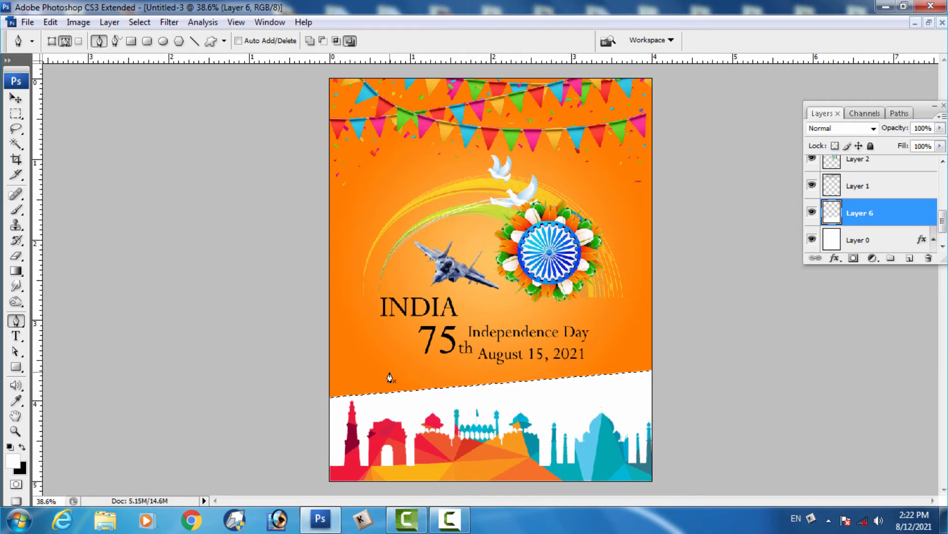
pyautogui.hotkey('ctrl', 'd')
pyautogui.press('v')
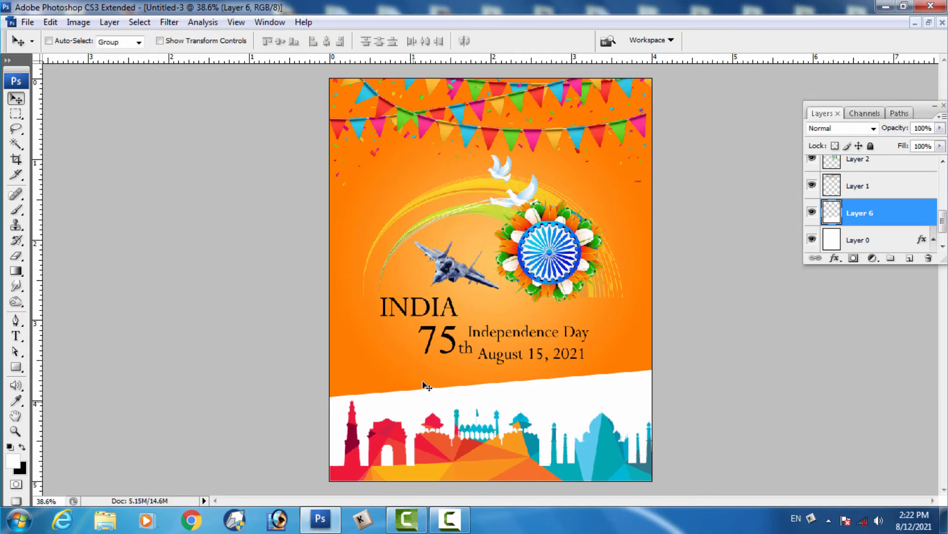
# Duplicate the white shape layer, Layer 6, and set the foreground color to orange ff5b02.
pyautogui.moveTo(898, 214); pyautogui.dragTo(909, 257)
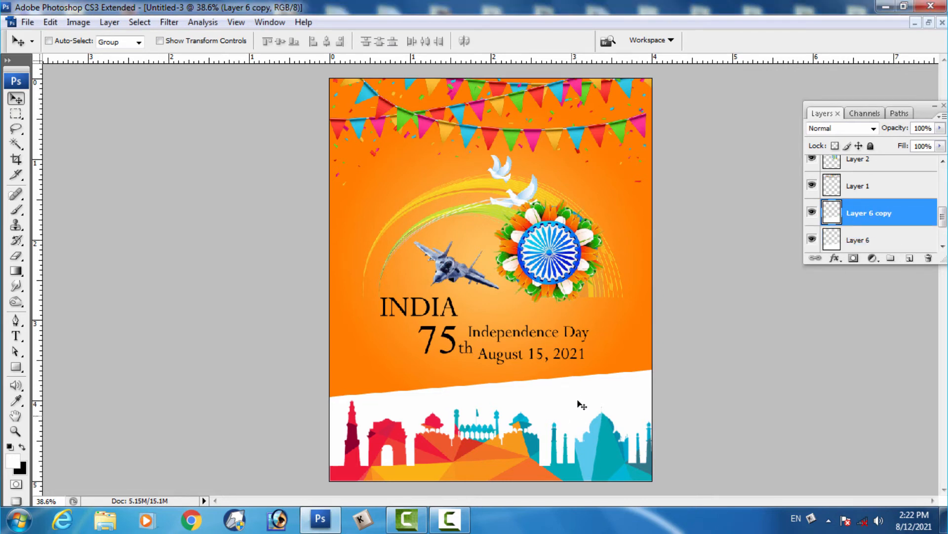
pyautogui.click(12, 462)
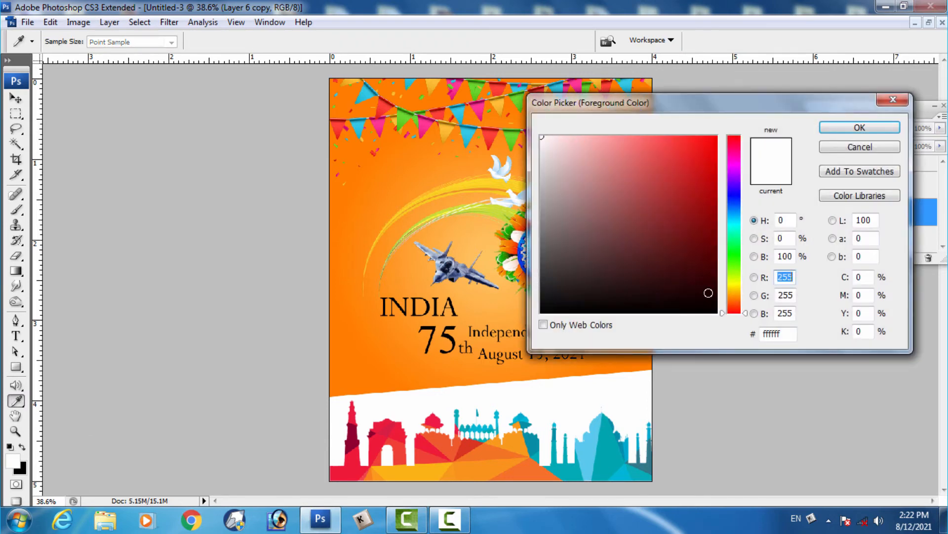
pyautogui.moveTo(736, 291); pyautogui.dragTo(735, 302)
pyautogui.moveTo(682, 175); pyautogui.dragTo(717, 124)
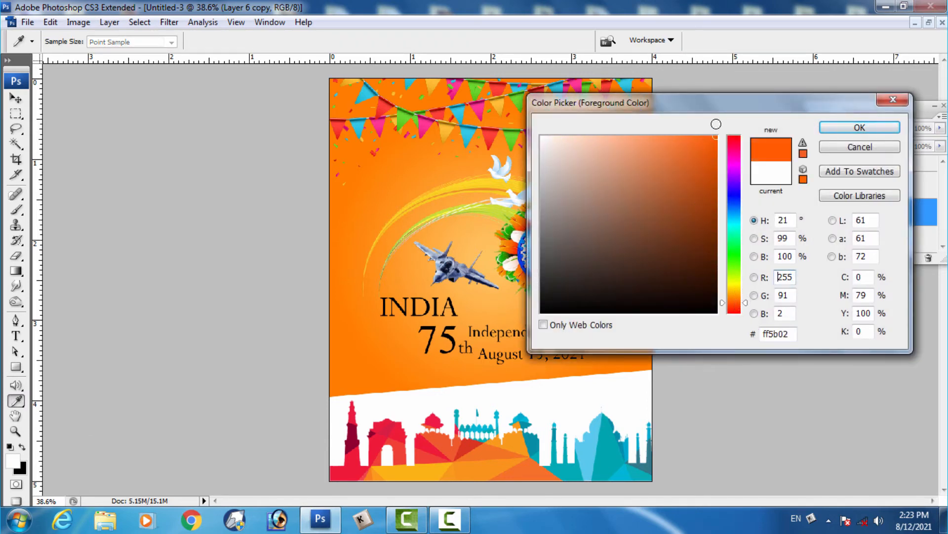
pyautogui.click(827, 129)
pyautogui.press('v')
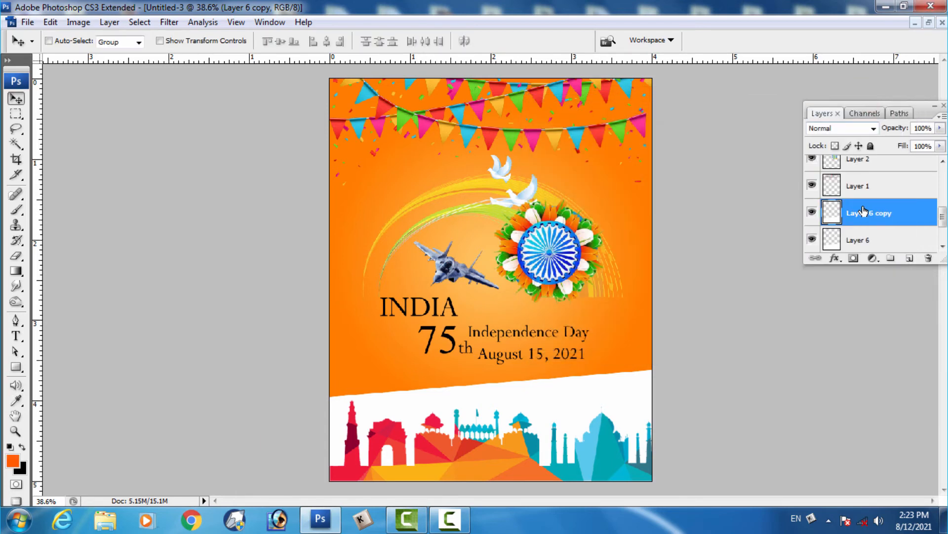
# Nudge the duplicated shape slightly upward and fill it with the orange foreground color.
pyautogui.hotkey('shift', 'Up')
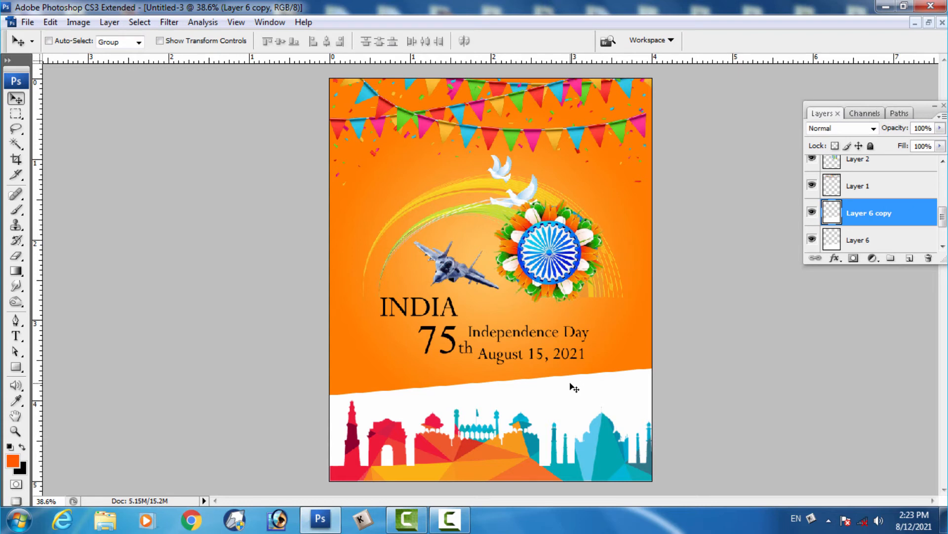
pyautogui.keyDown('ctrl'); pyautogui.click(833, 220); pyautogui.keyUp('ctrl')
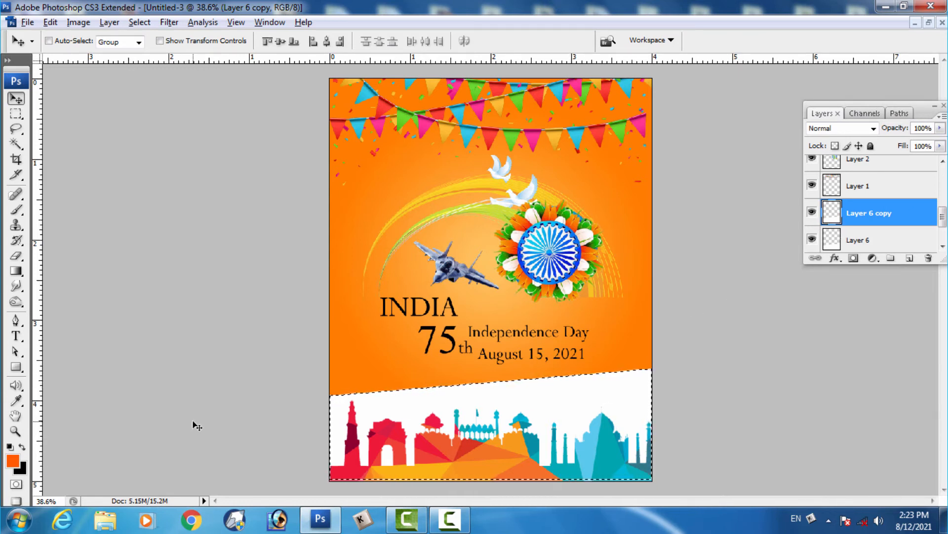
pyautogui.hotkey('alt', 'Delete')
pyautogui.hotkey('ctrl', 'z')
pyautogui.hotkey('alt', 'Delete')
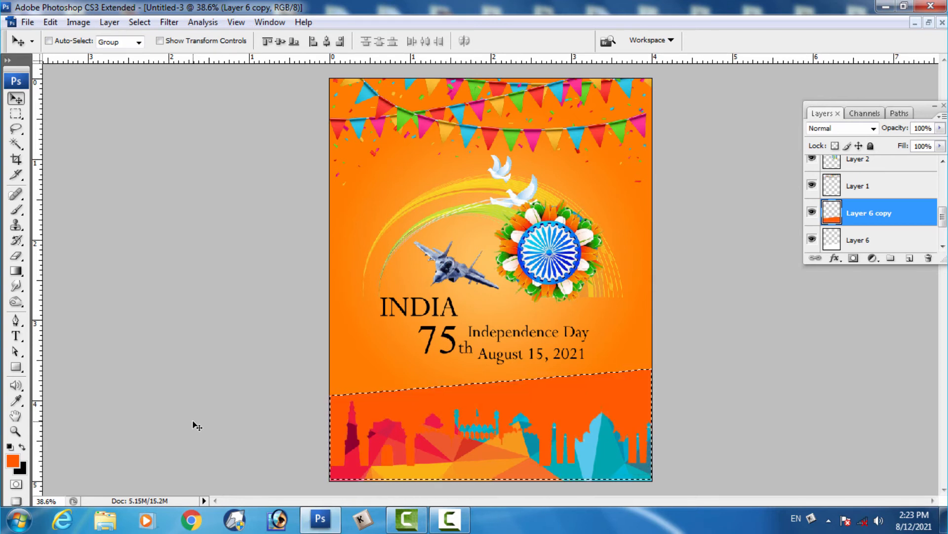
# Place the orange copy beneath Layer 6 and rotate it about -3.2° so an orange wedge shows above the white band.
pyautogui.scroll(-2, 902, 224)
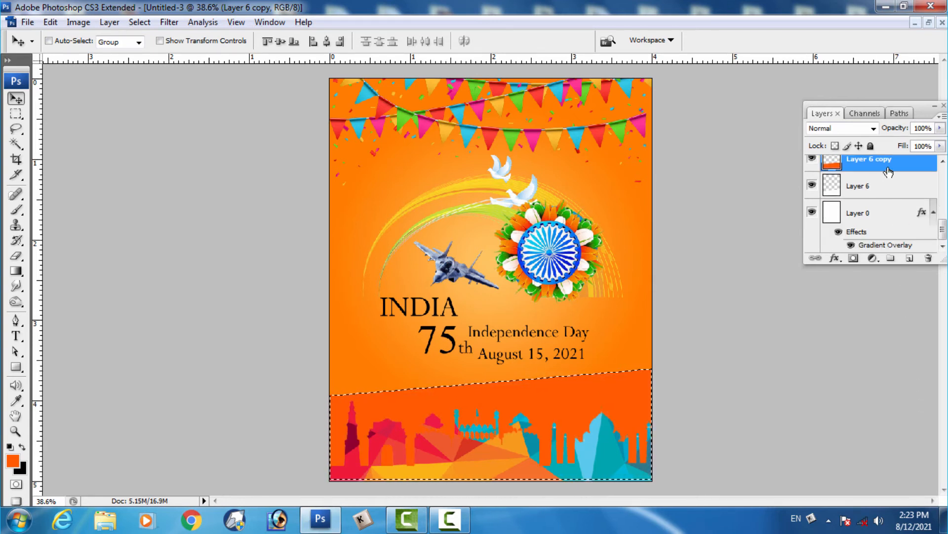
pyautogui.moveTo(888, 172); pyautogui.dragTo(889, 196)
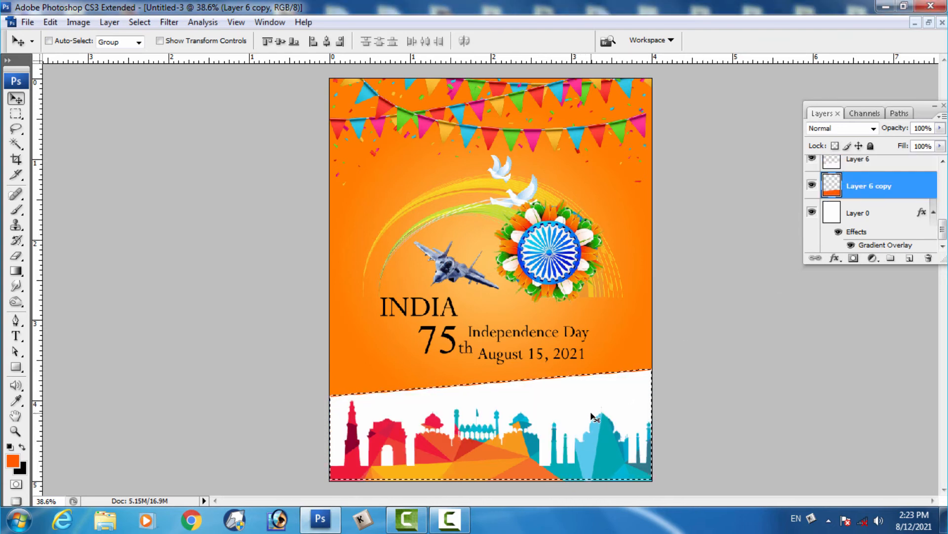
pyautogui.hotkey('ctrl', 'd')
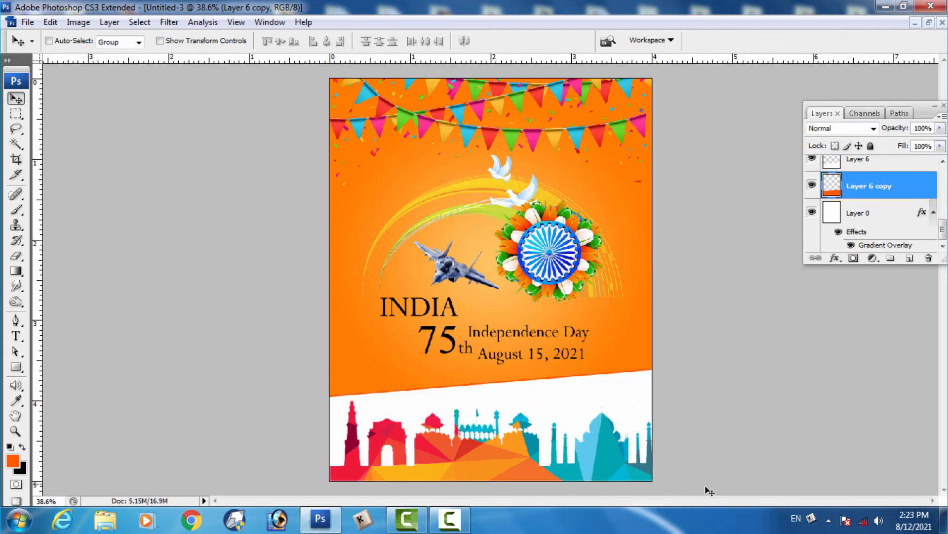
pyautogui.hotkey('ctrl', 't')
pyautogui.moveTo(691, 432); pyautogui.dragTo(692, 421)
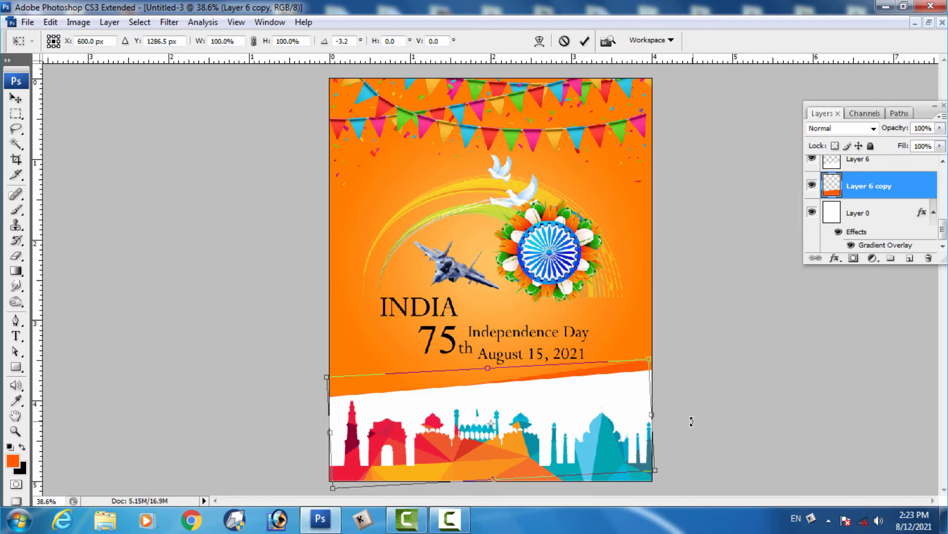
pyautogui.press('Return')
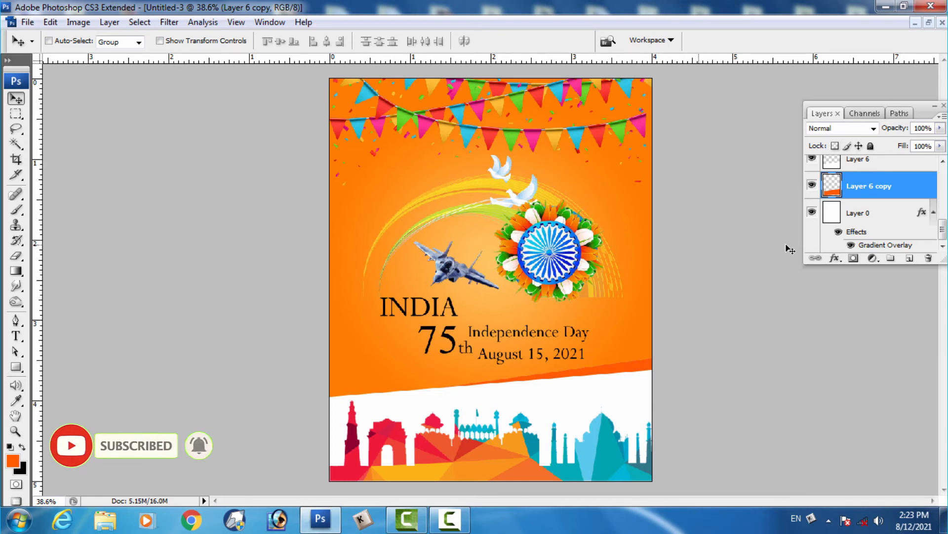
# Shift the linked "75th Independence Day August 15, 2021" text to the left and nudge it closer beneath INDIA.
pyautogui.rightClick(438, 334)
pyautogui.click(457, 336)
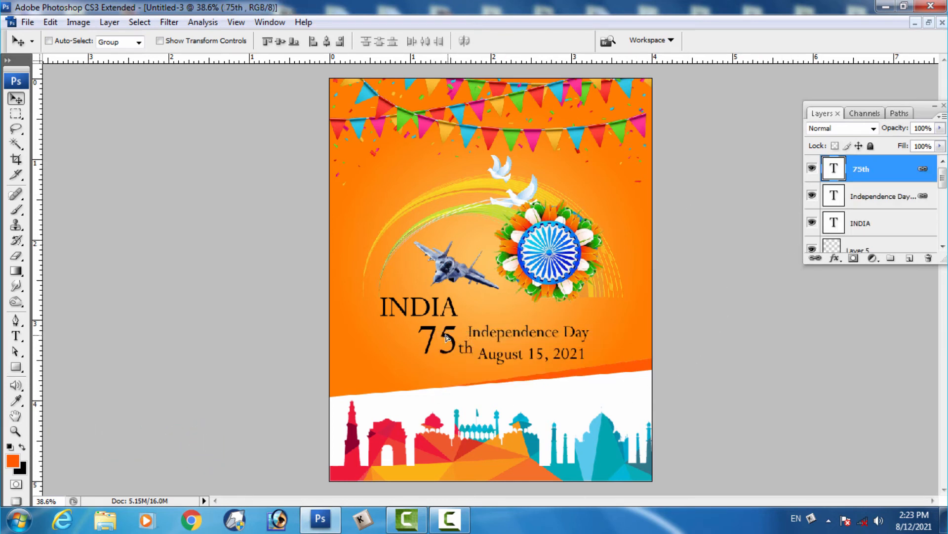
pyautogui.moveTo(456, 334); pyautogui.dragTo(441, 337)
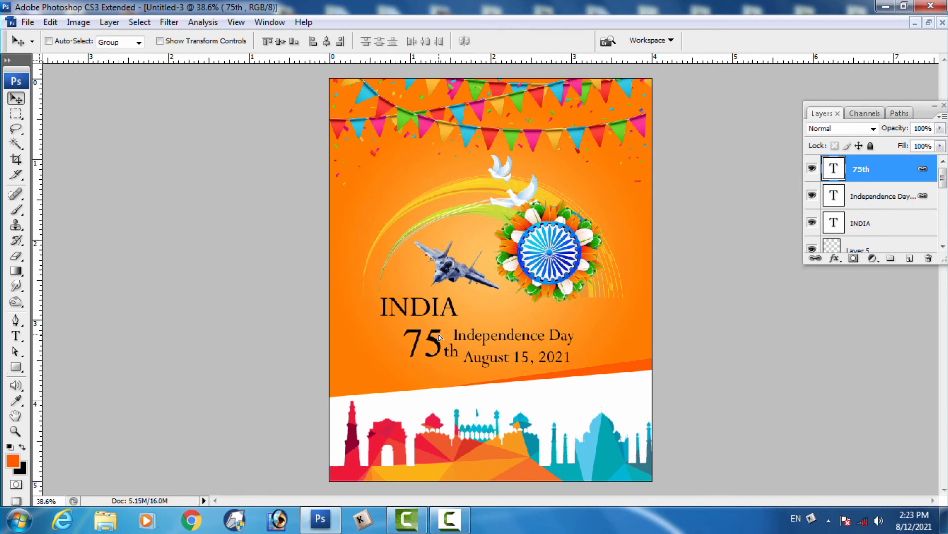
pyautogui.press('Up')
pyautogui.press('Up')
pyautogui.press('Up')
pyautogui.press('Up')
pyautogui.press('Up')
pyautogui.press('Up')
pyautogui.press('Up')
pyautogui.press('Up')
pyautogui.press('Up')
pyautogui.press('Up')
pyautogui.press('Up')
pyautogui.press('Up')
pyautogui.press('Up')
pyautogui.press('Up')
pyautogui.press('Up')
pyautogui.press('Up')
pyautogui.press('Up')
pyautogui.press('Up')
pyautogui.press('Up')
pyautogui.press('Up')
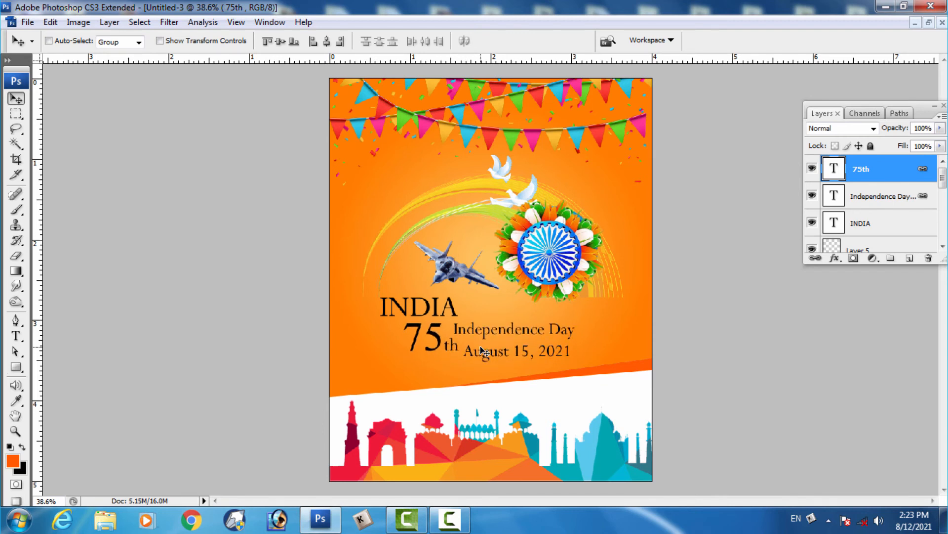
pyautogui.press('Down')
pyautogui.press('Down')
pyautogui.press('Down')
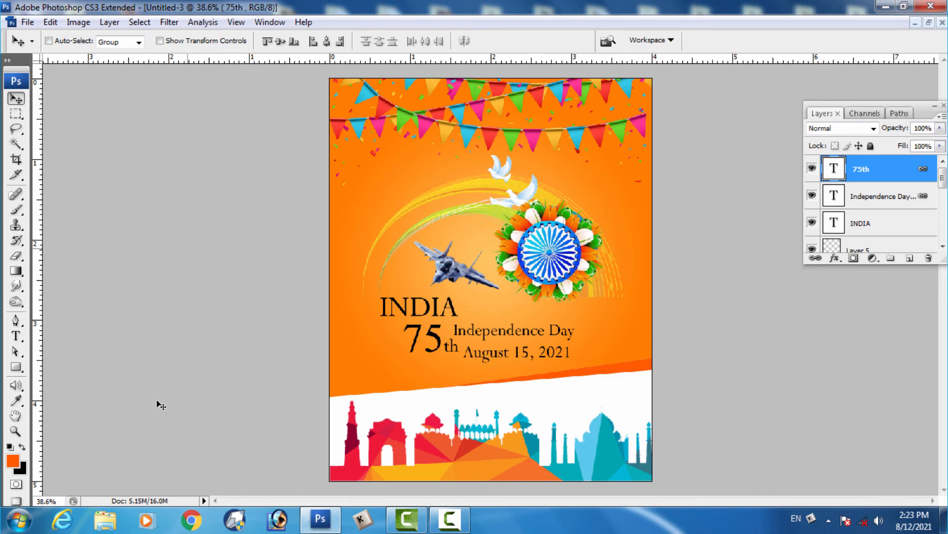
# Save the poster to the Desktop as the JPEG file Untitled-3.jpg, accepting the offered JPEG options.
pyautogui.click(27, 21)
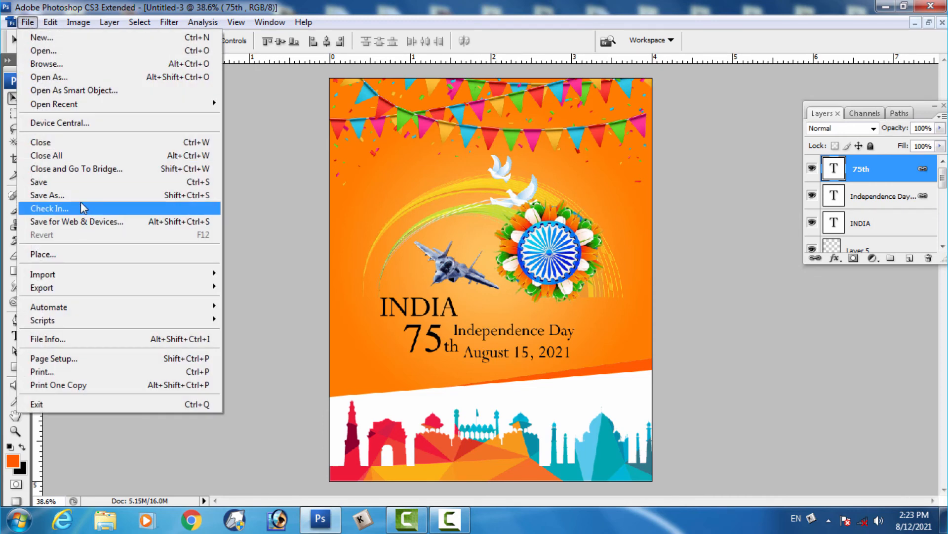
pyautogui.click(81, 198)
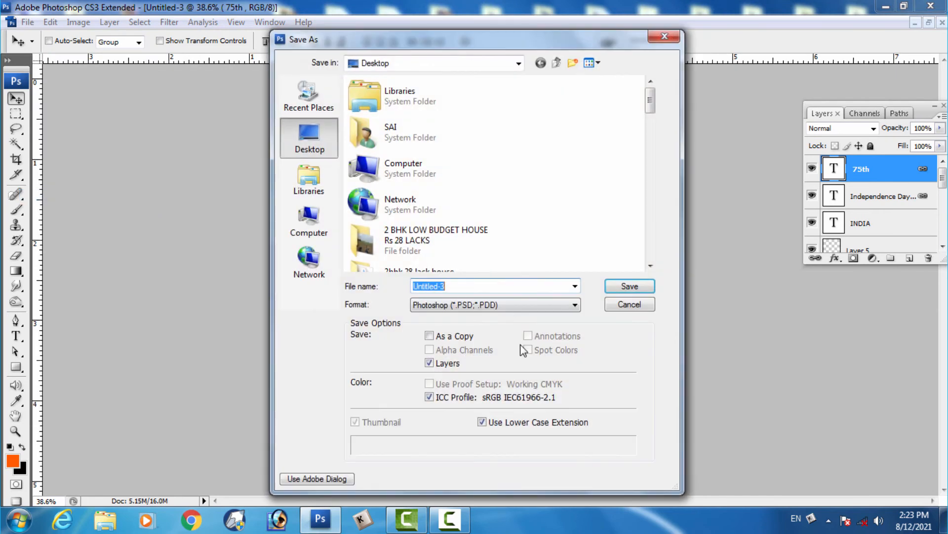
pyautogui.click(519, 305)
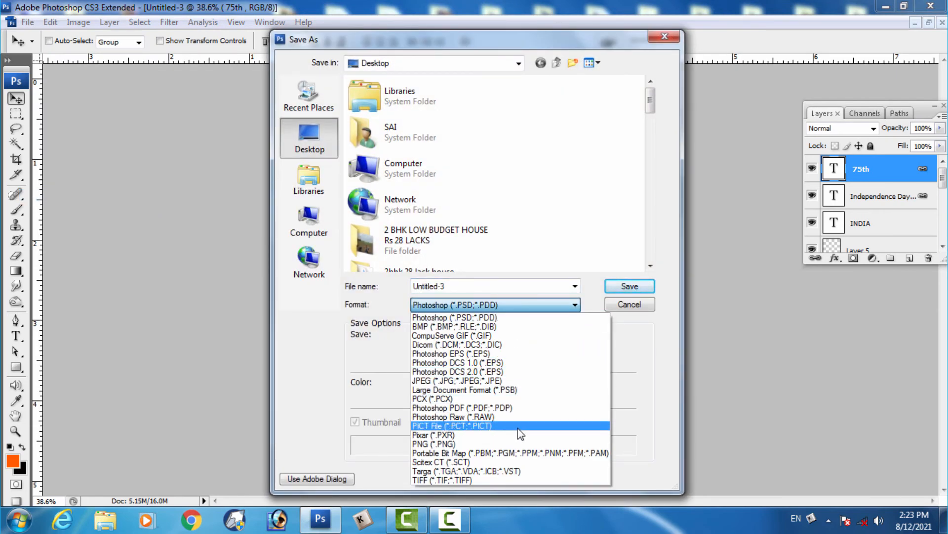
pyautogui.click(537, 381)
pyautogui.click(627, 288)
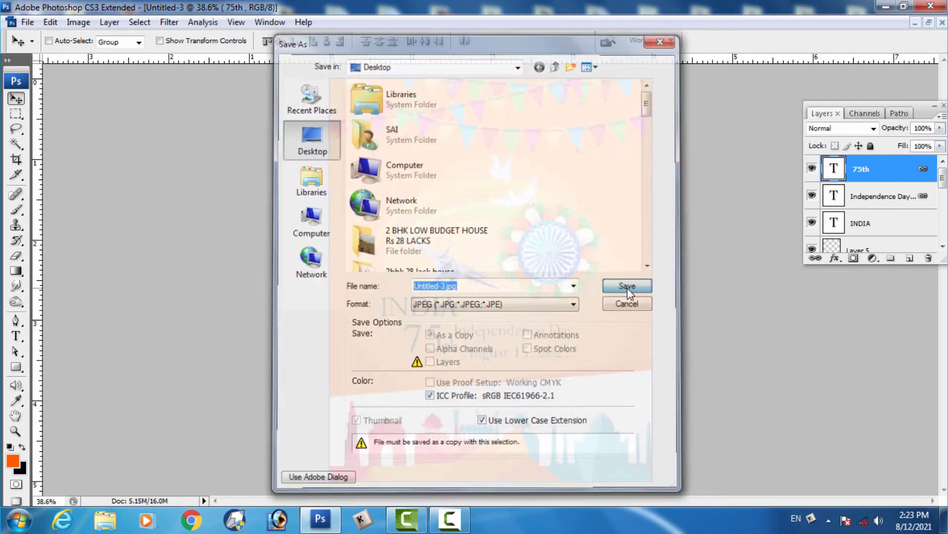
pyautogui.click(548, 131)
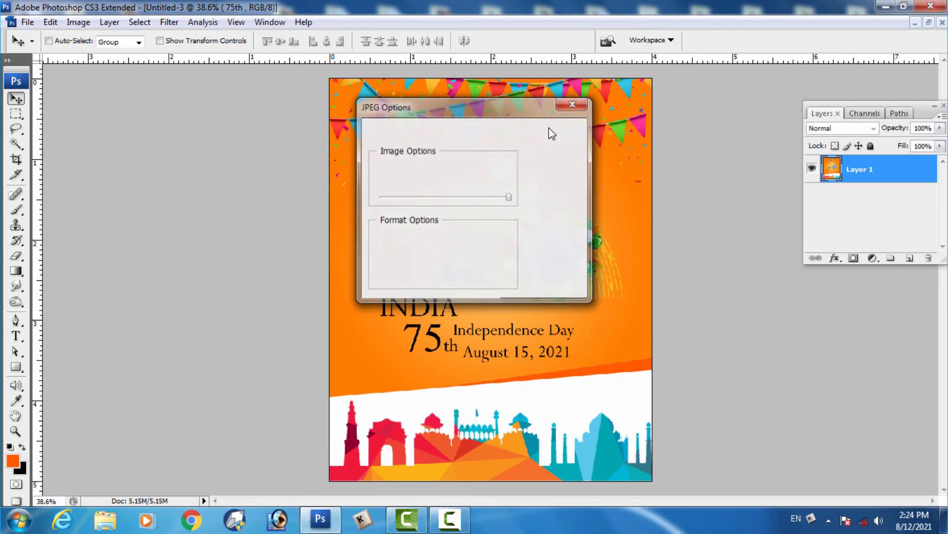
# Switch to the desktop and check the exported Untitled-3 image in Windows Photo Viewer.
pyautogui.click(886, 6)
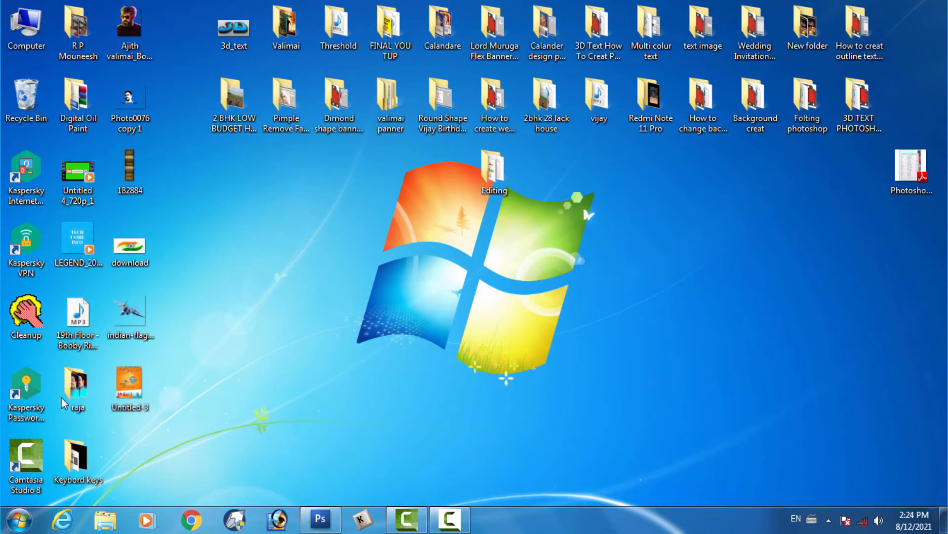
pyautogui.doubleClick(128, 384)
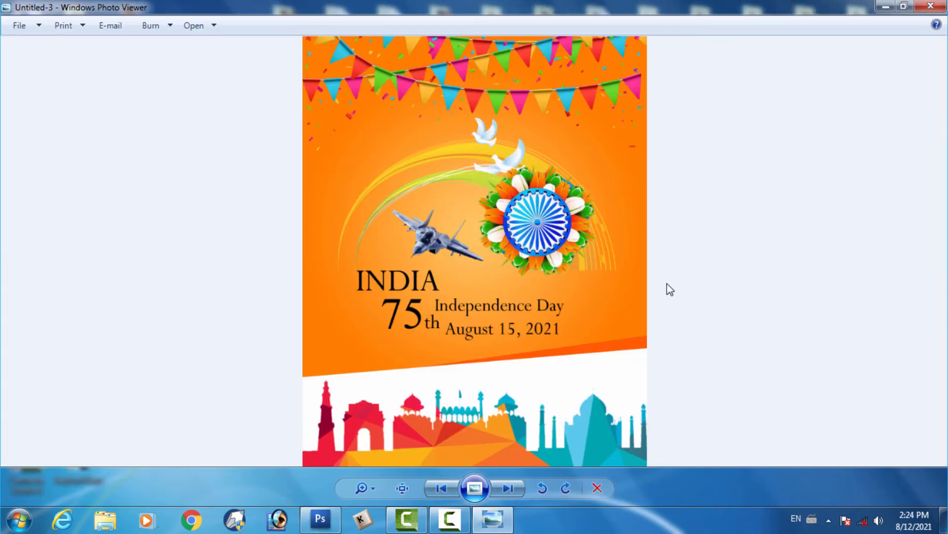
pyautogui.click(885, 6)
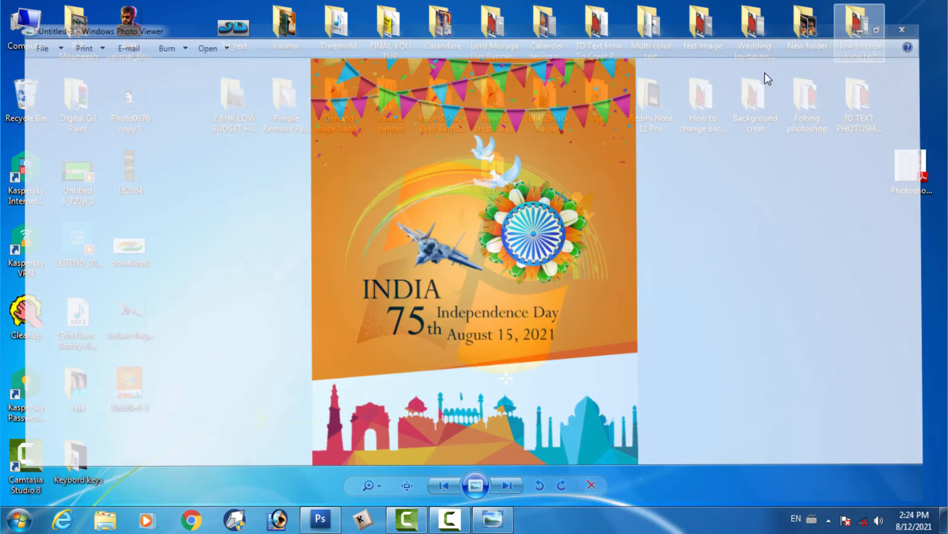
# Open Untitled-3.jpg in Photoshop and preview it fitted to the full screen with the panels and rulers temporarily hidden.
pyautogui.moveTo(129, 385); pyautogui.dragTo(398, 269)
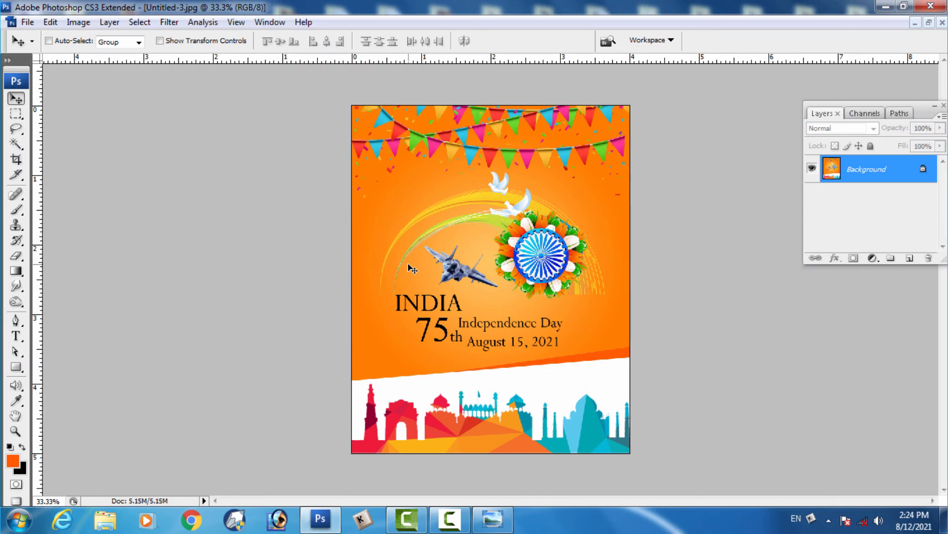
pyautogui.press('f')
pyautogui.press('f')
pyautogui.press('f')
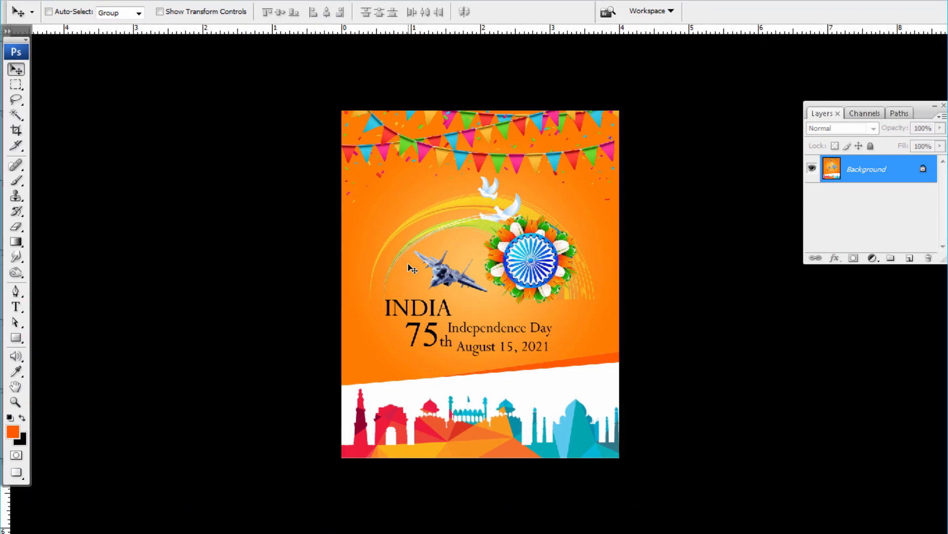
pyautogui.press('Tab')
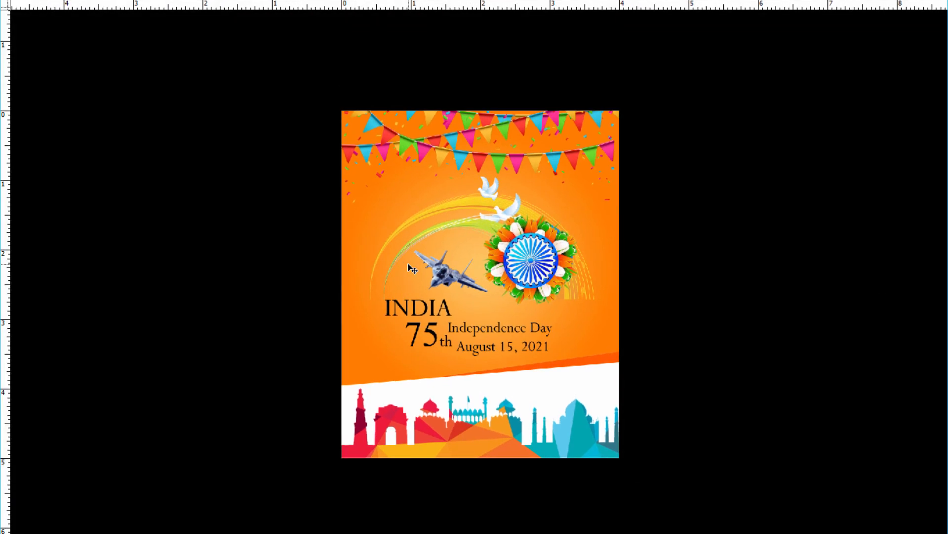
pyautogui.hotkey('ctrl', 'r')
pyautogui.hotkey('ctrl', '0')
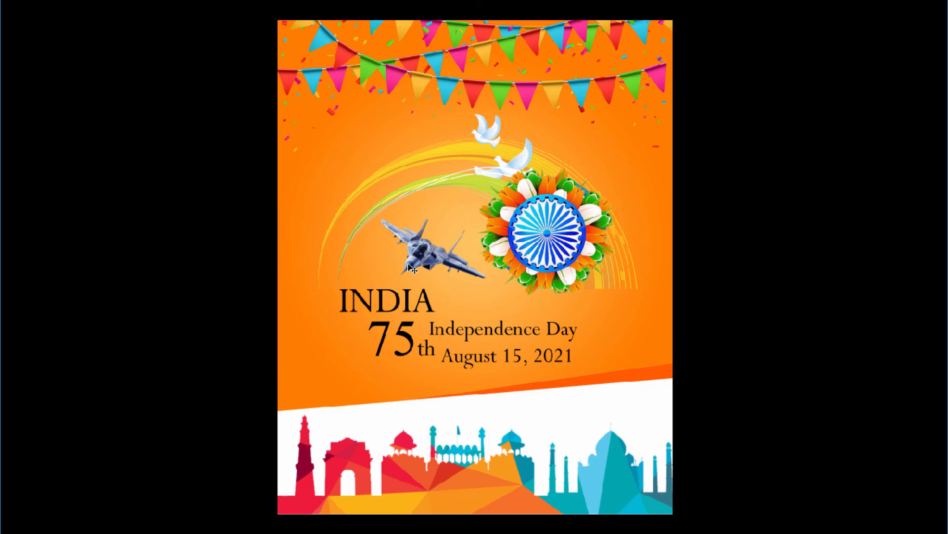
pyautogui.press('Tab')
pyautogui.hotkey('ctrl', 'r')
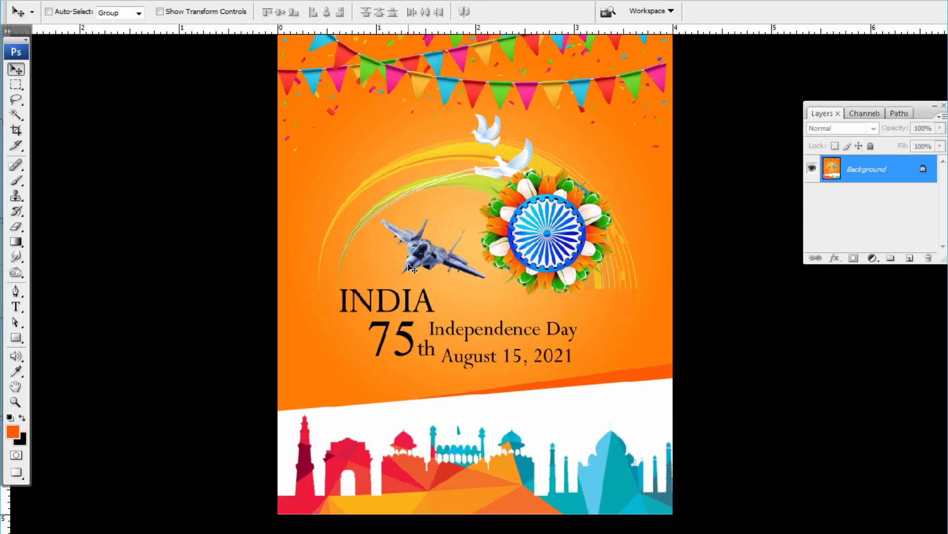
# Restore the standard screen view and create a new blank document with the offered settings.
pyautogui.press('f')
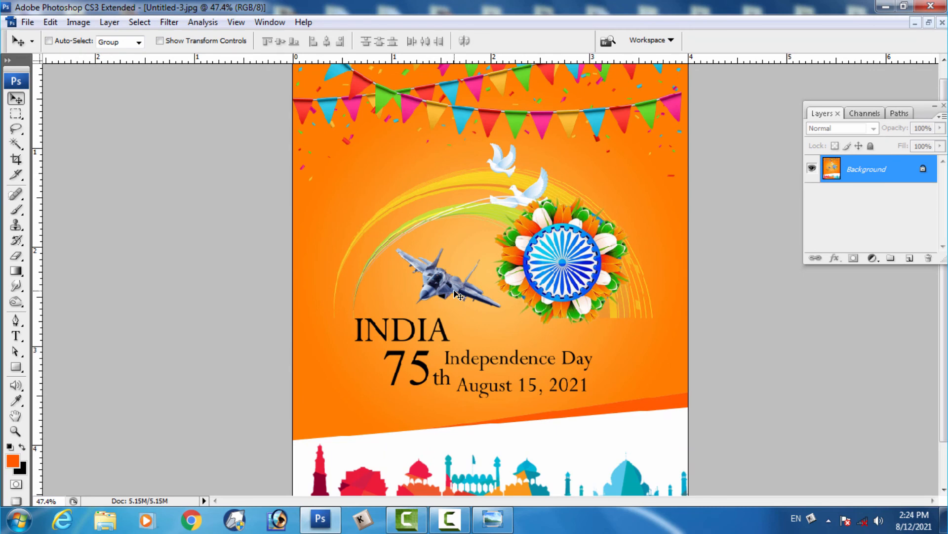
pyautogui.hotkey('ctrl', 'n')
pyautogui.click(614, 130)
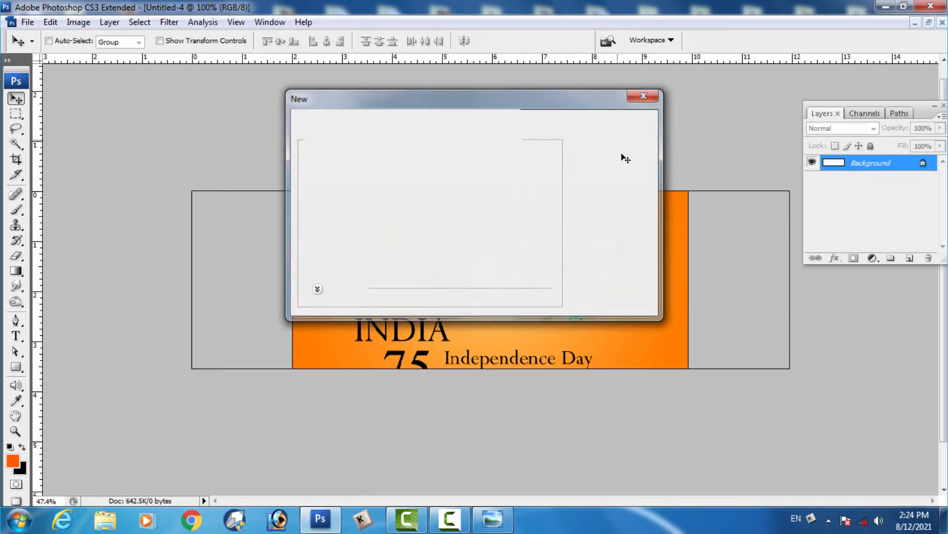
# Start an orange 36 pt Perpetua text line reading "THANK YOU" slightly above and left of the blank canvas's centre.
pyautogui.press('t')
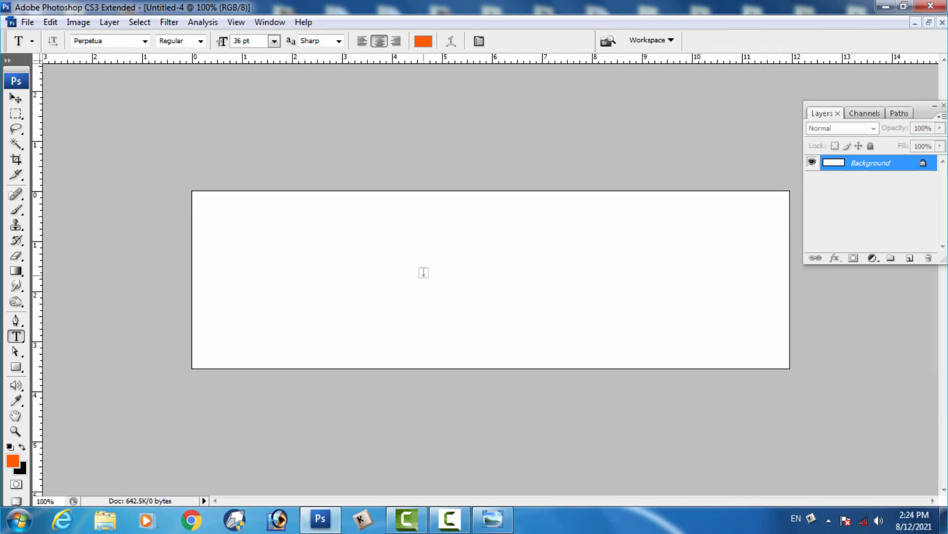
pyautogui.click(424, 273)
pyautogui.write('TJ')
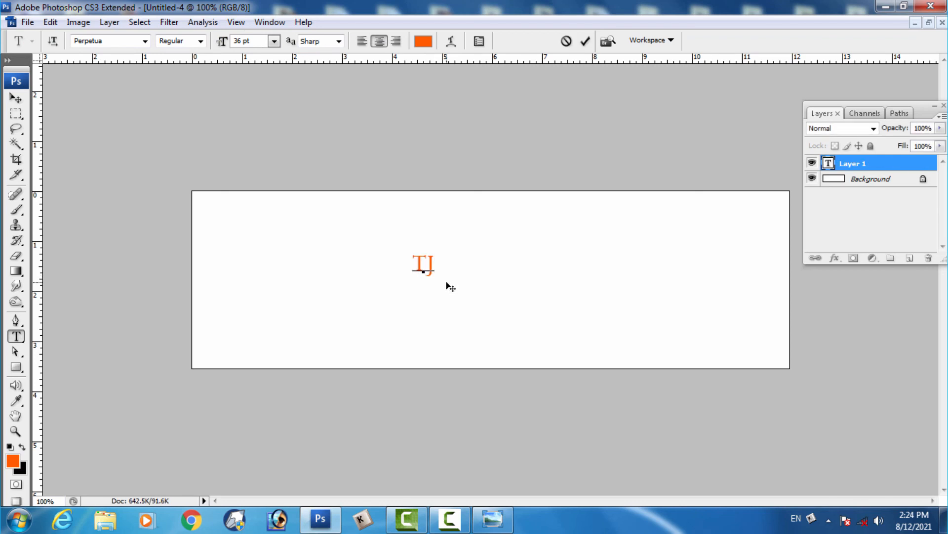
pyautogui.write('A')
pyautogui.press('BackSpace')
pyautogui.press('BackSpace')
pyautogui.write('J')
pyautogui.press('BackSpace')
pyautogui.write('HANK')
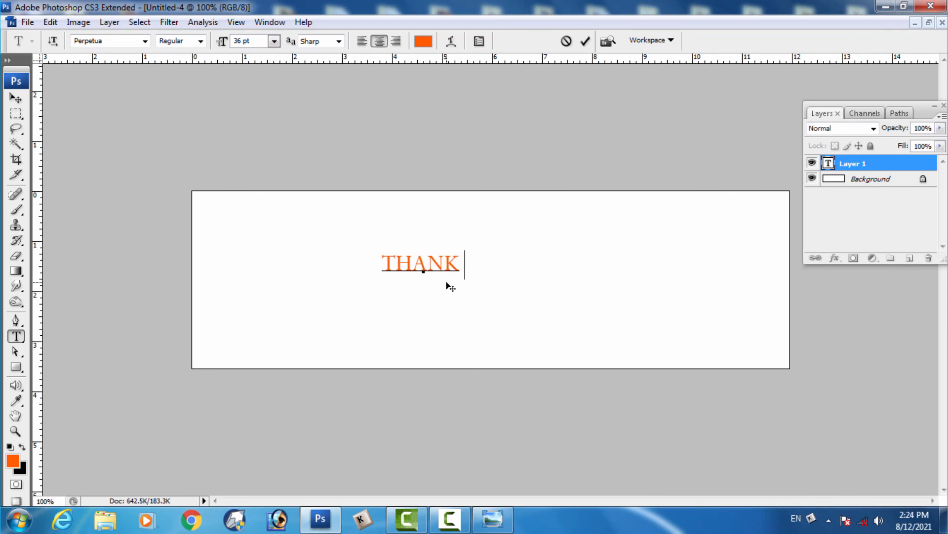
pyautogui.write(' YOU')
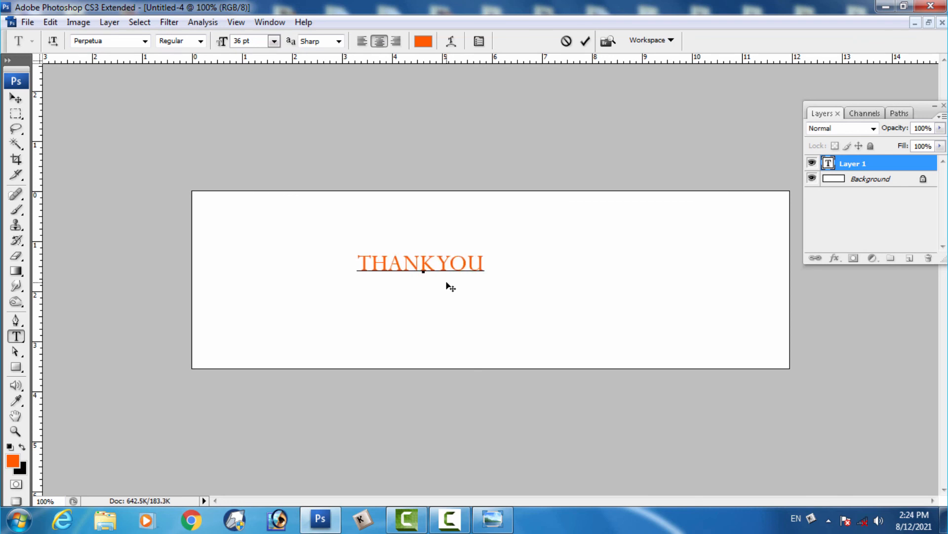
pyautogui.press('Left')
pyautogui.press('Left')
pyautogui.press('Left')
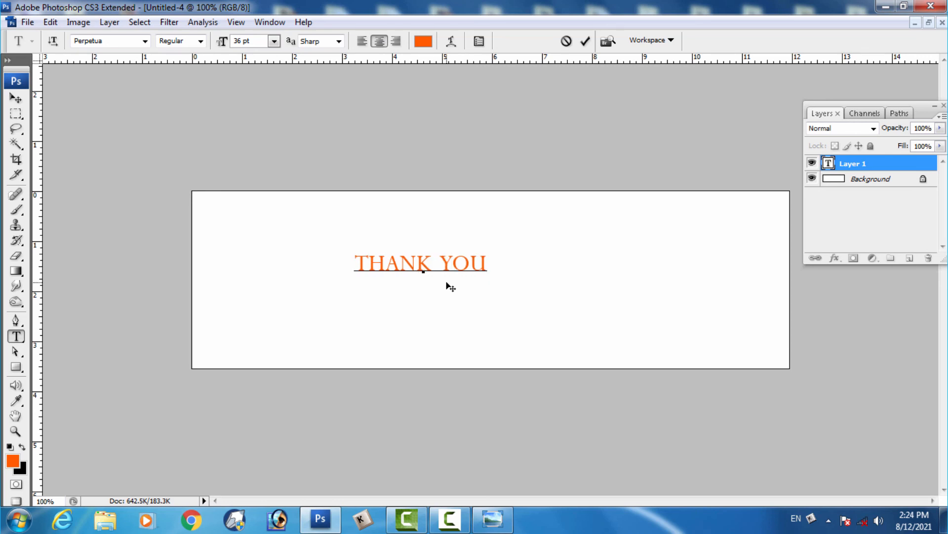
# Extend the text line to read "THANK YOU WATCHING" with a space before the added word, and commit it.
pyautogui.press('End')
pyautogui.write('WAT')
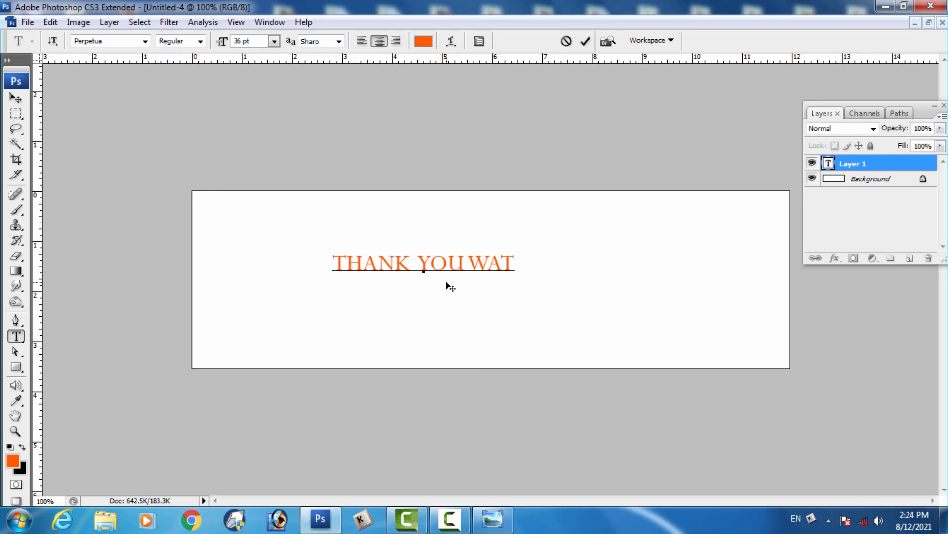
pyautogui.press('BackSpace')
pyautogui.press('BackSpace')
pyautogui.press('BackSpace')
pyautogui.press('BackSpace')
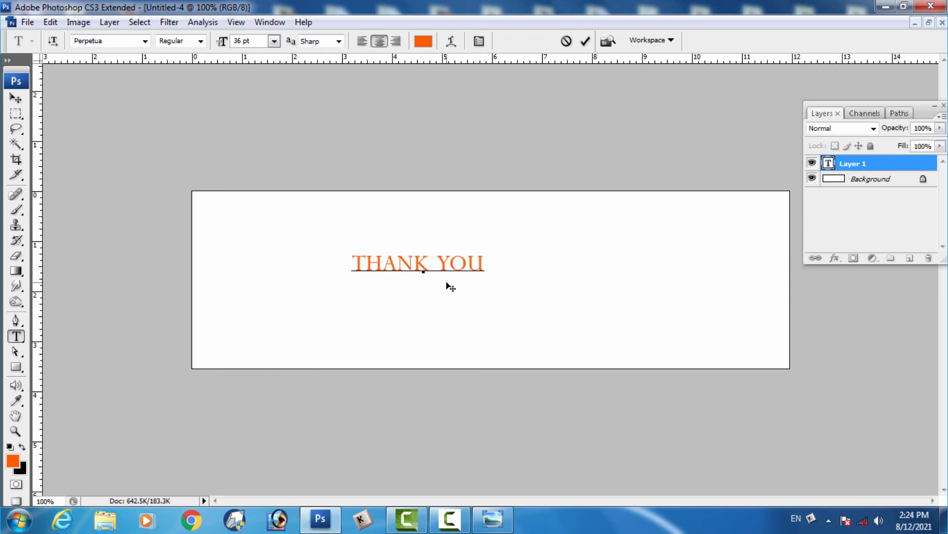
pyautogui.write('WAT')
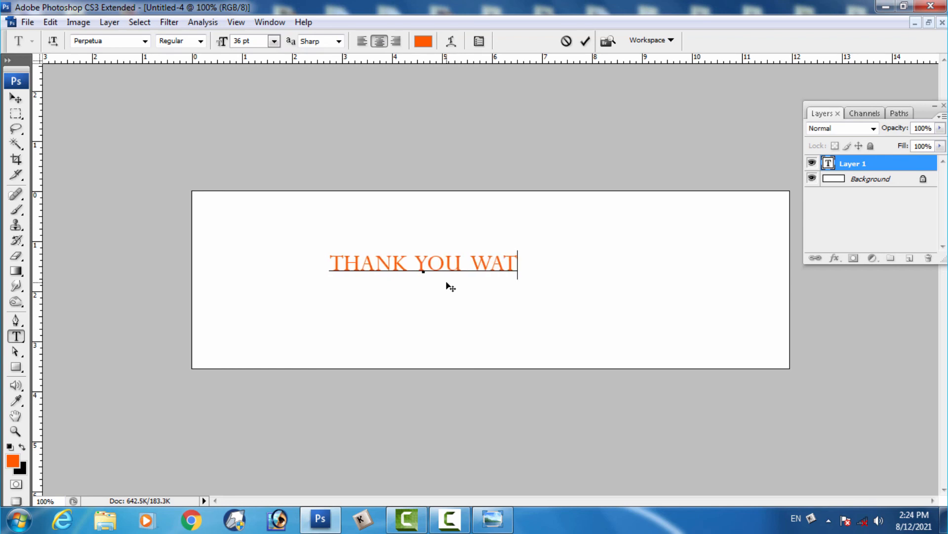
pyautogui.write('C')
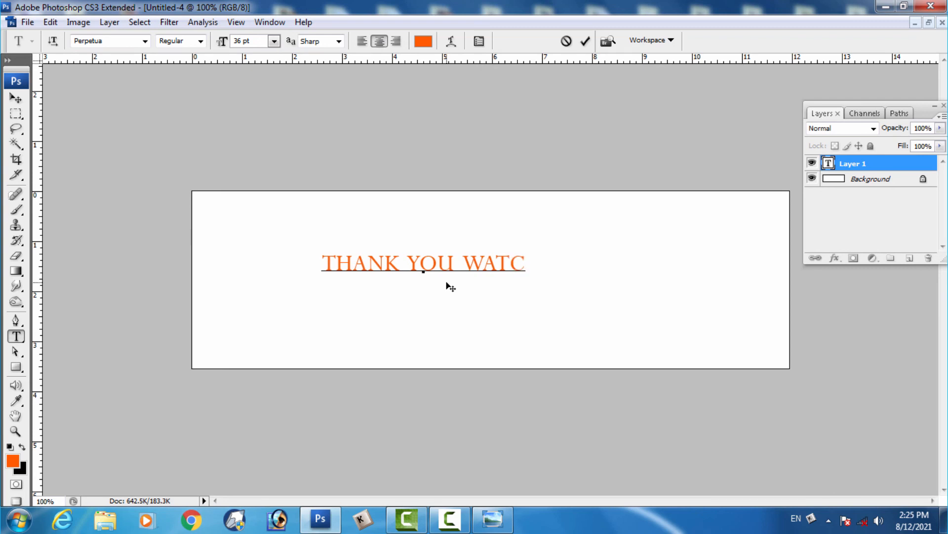
pyautogui.write('HING')
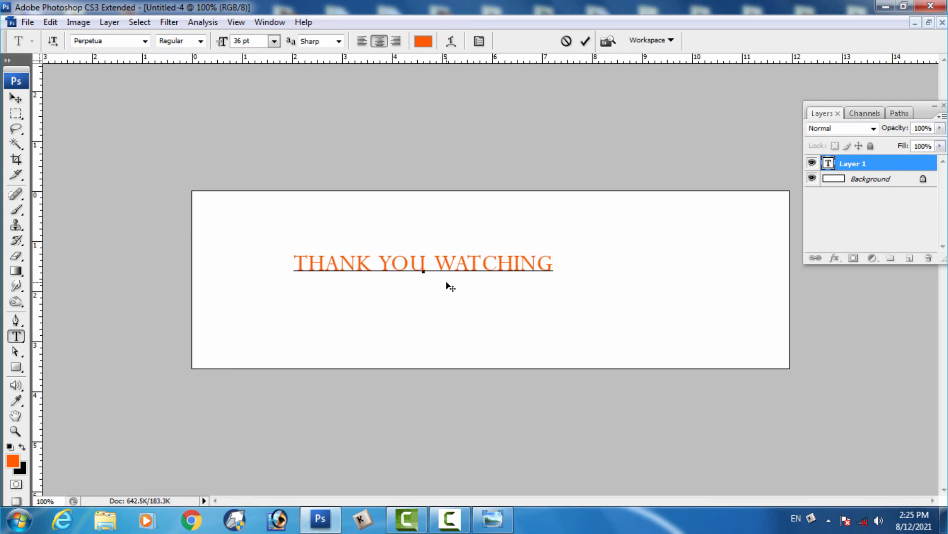
pyautogui.hotkey('ctrl', 'Return')
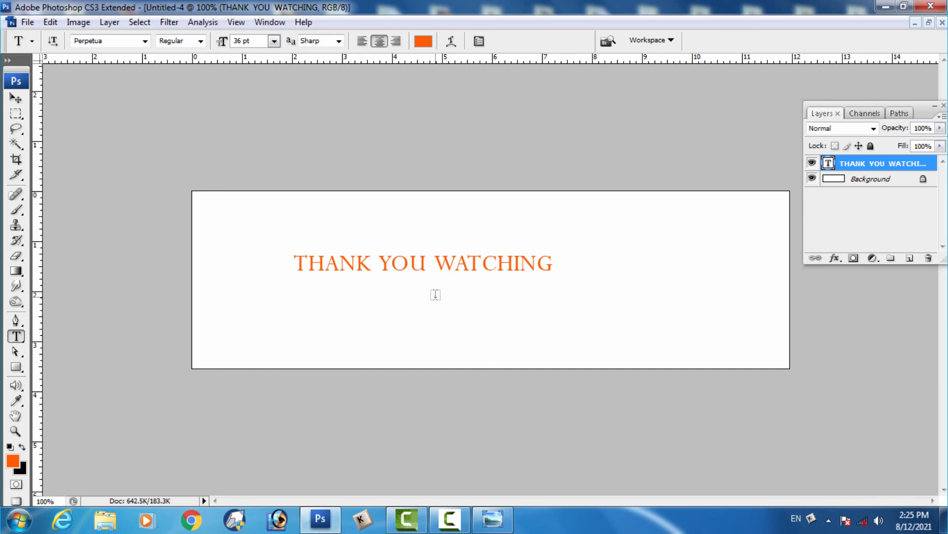